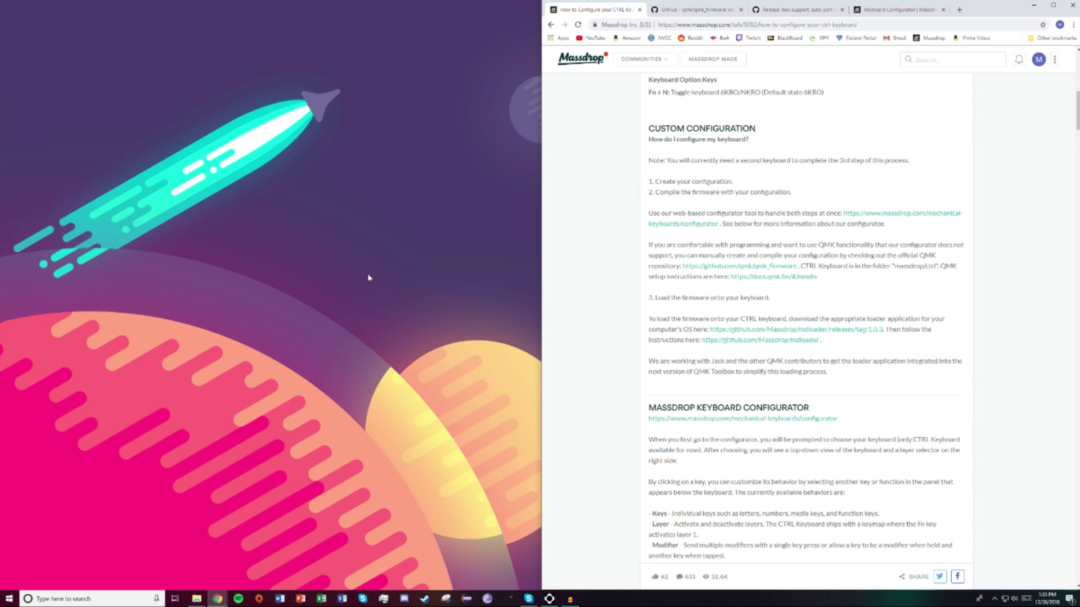
Step: Download the qmk_firmware repository from GitHub as a ZIP and show the download in its folder
click(694, 9)
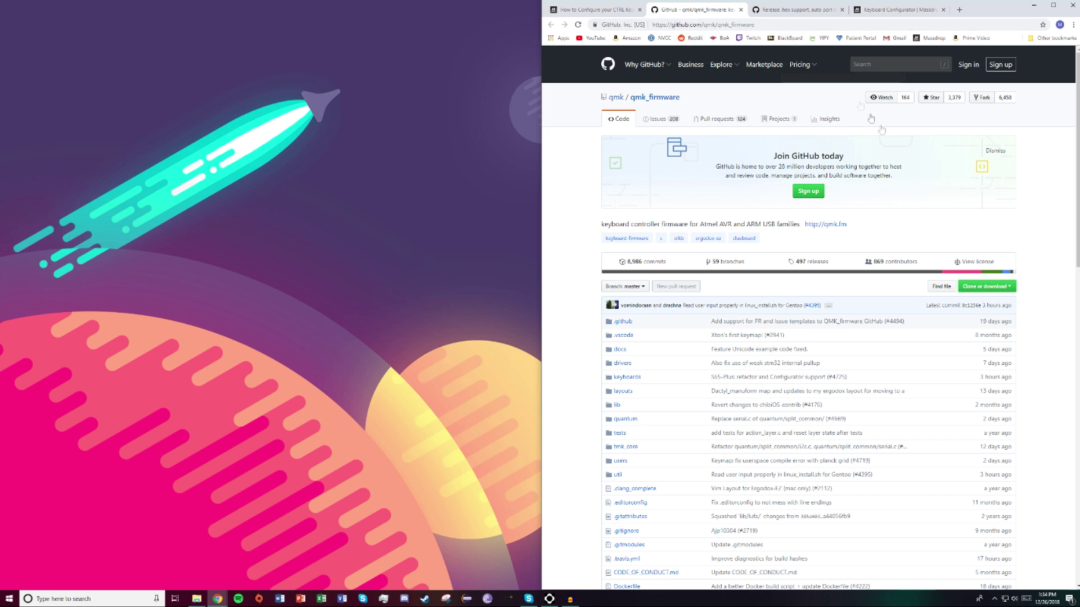
click(986, 287)
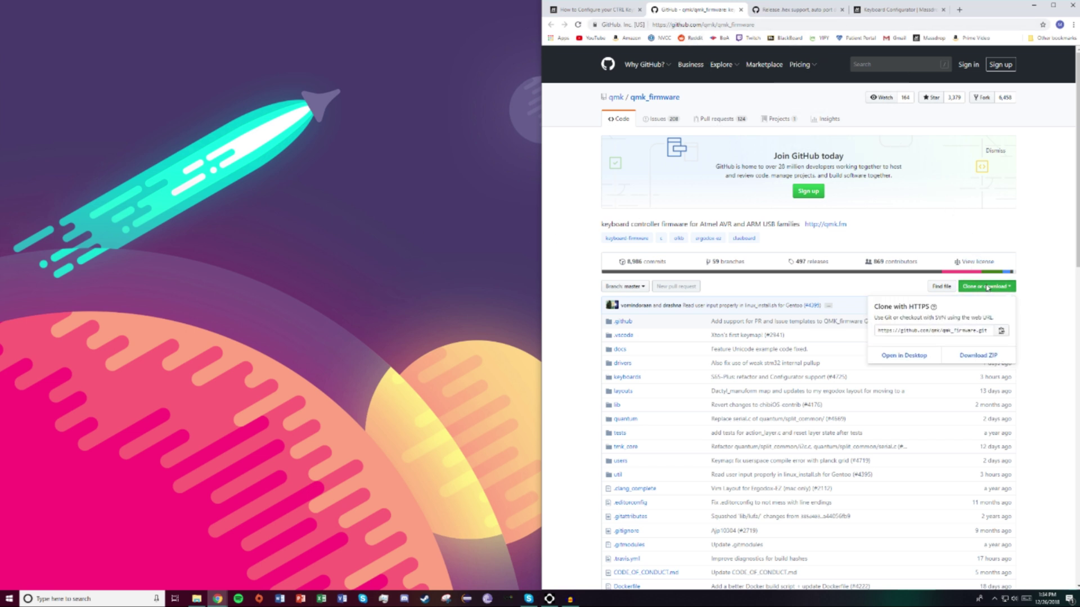
click(978, 354)
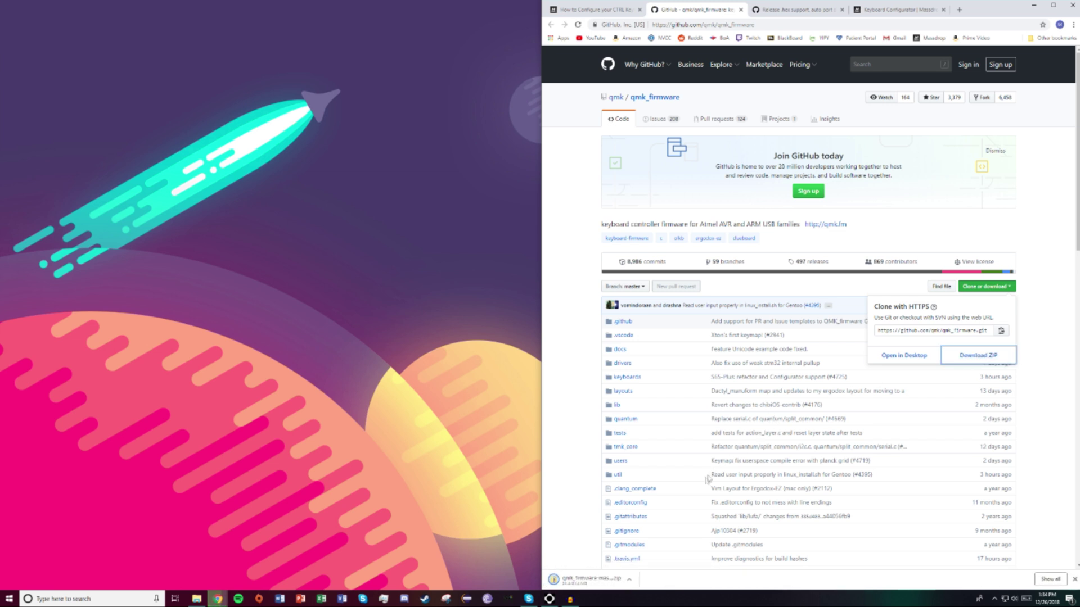
click(630, 581)
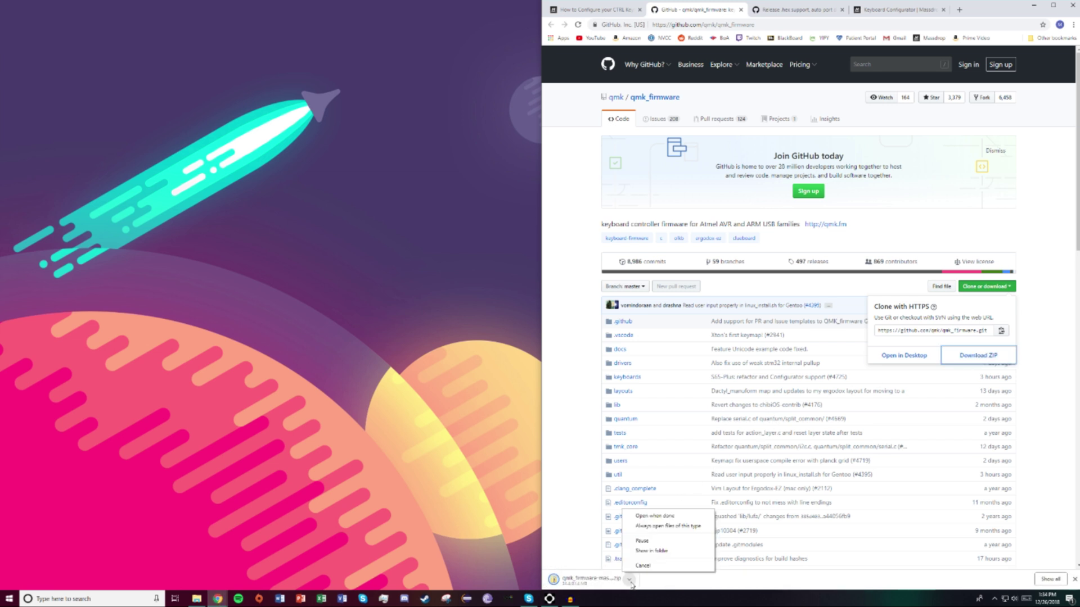
click(652, 551)
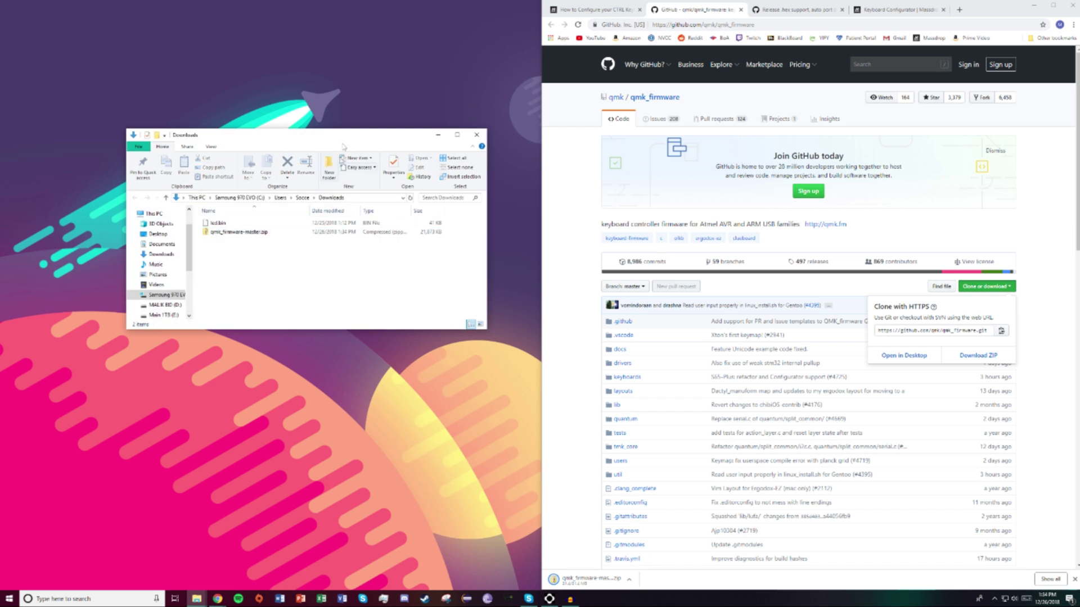
Step: Create a new folder named "Massdrop CTRL" in Downloads
drag(337, 138, 299, 136)
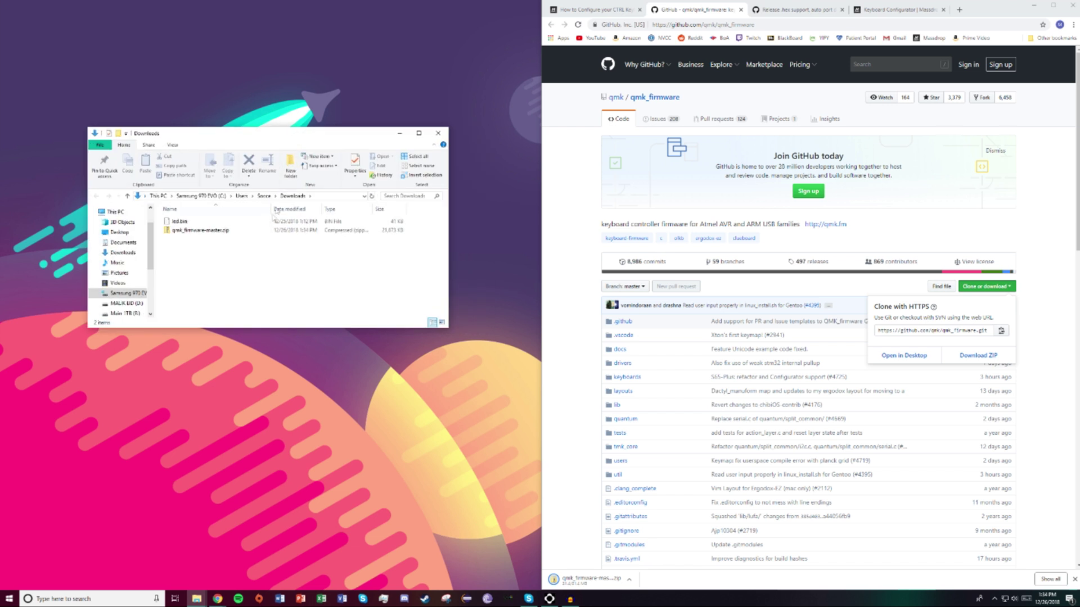
right_click(261, 255)
mouse_move(347, 361)
click(378, 356)
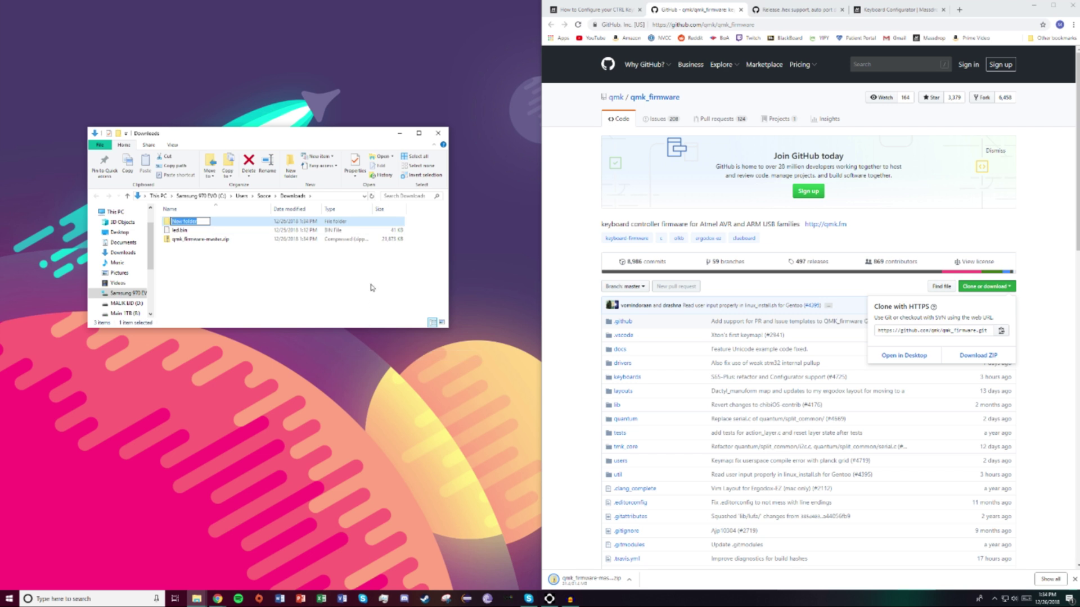
text(Massdrop CTRL)
key(Return)
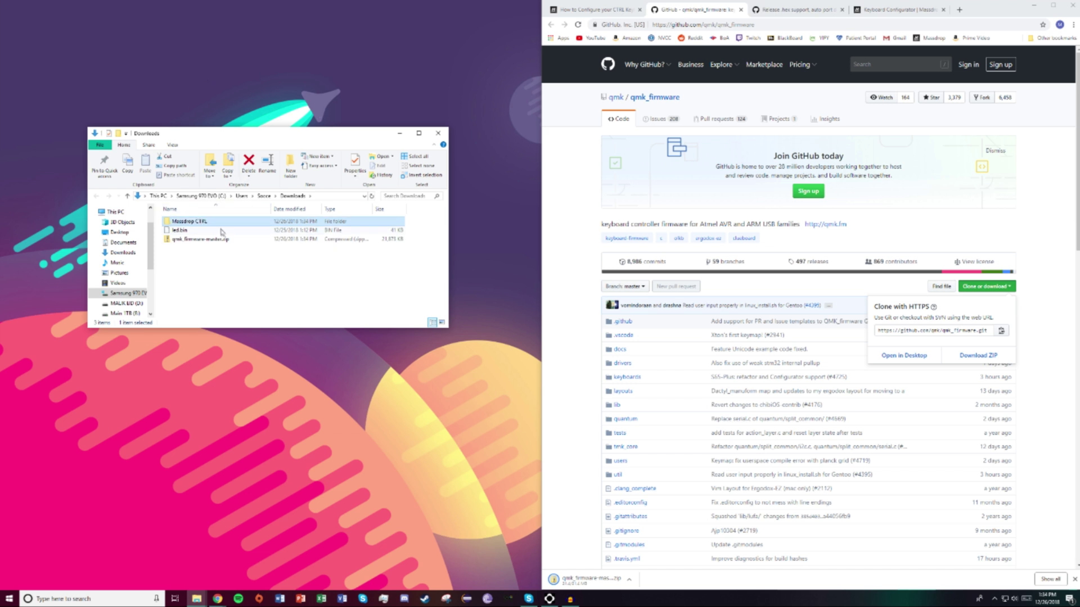
Step: Move qmk_firmware-master.zip from Downloads into the Massdrop CTRL folder
click(192, 240)
drag(193, 240, 240, 223)
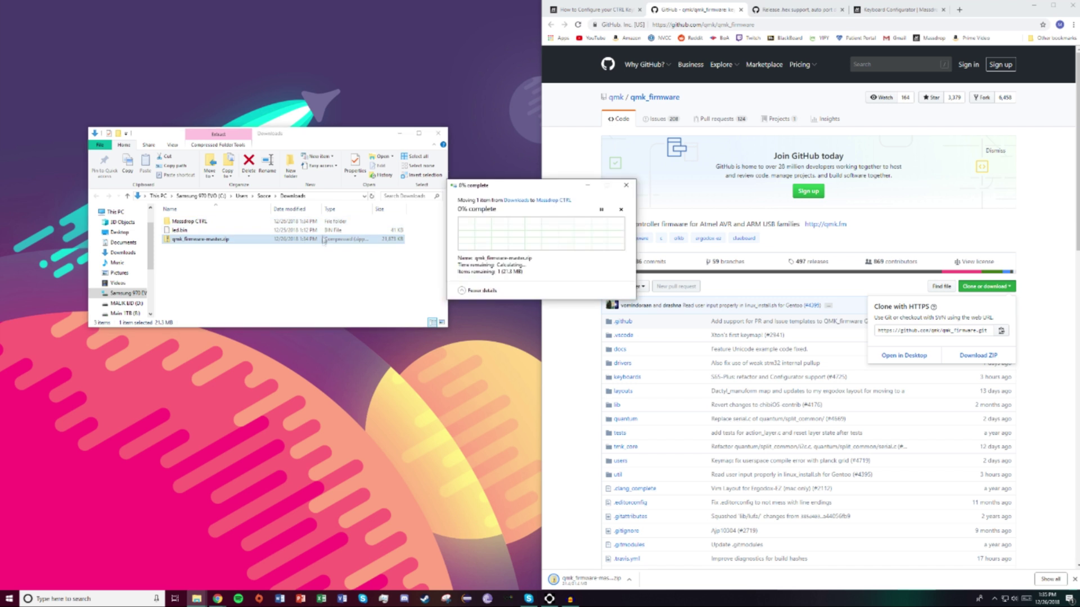
drag(501, 191, 536, 196)
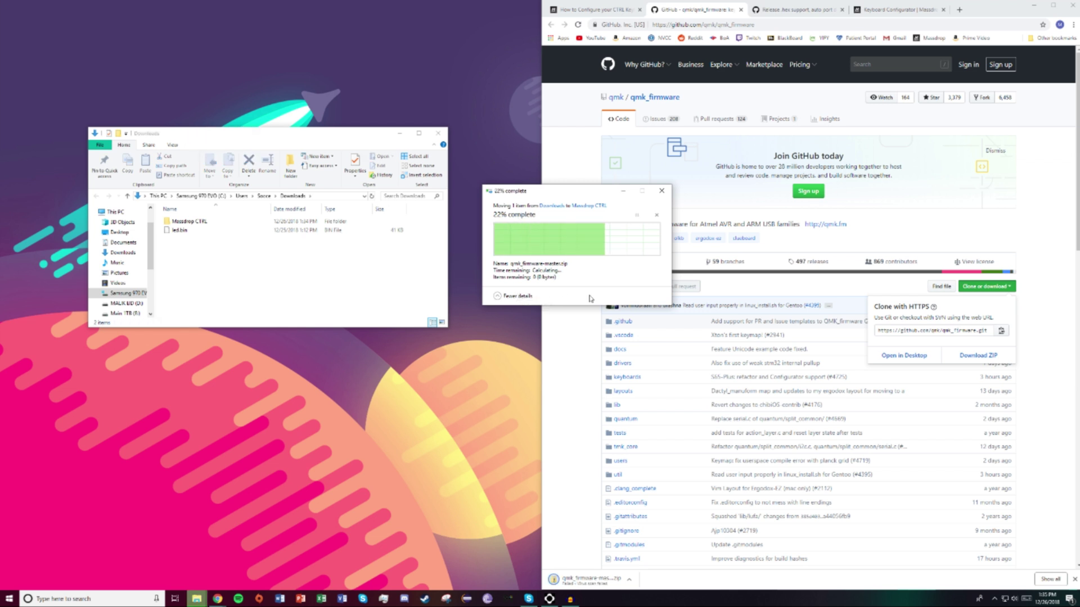
Step: Extract qmk_firmware-master.zip with 7-Zip into its own qmk_firmware-master subfolder inside Massdrop CTRL, and delete the ZIP
double_click(245, 222)
right_click(245, 226)
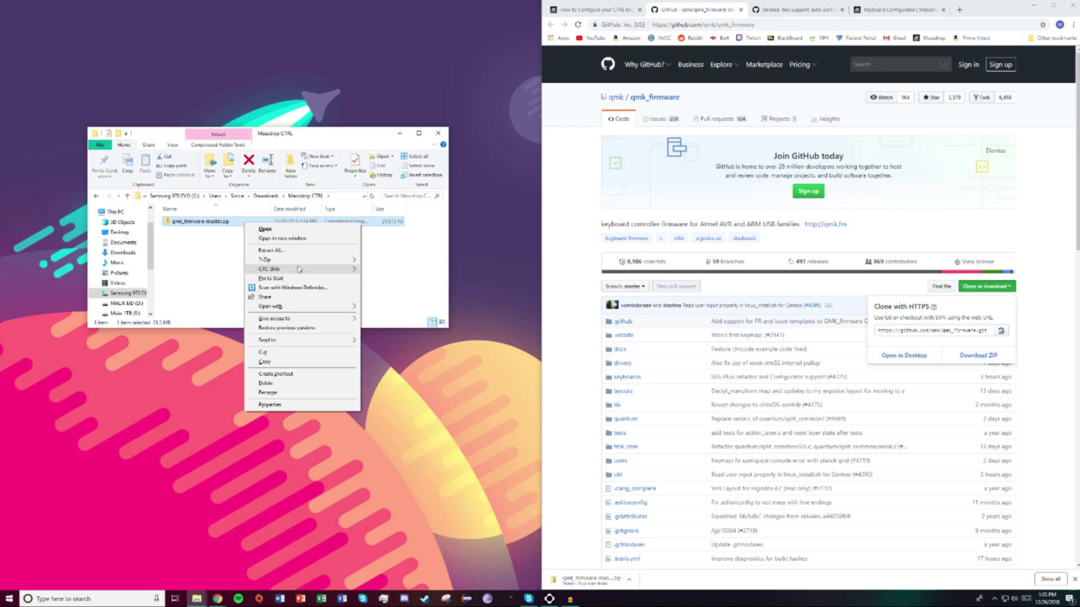
mouse_move(300, 261)
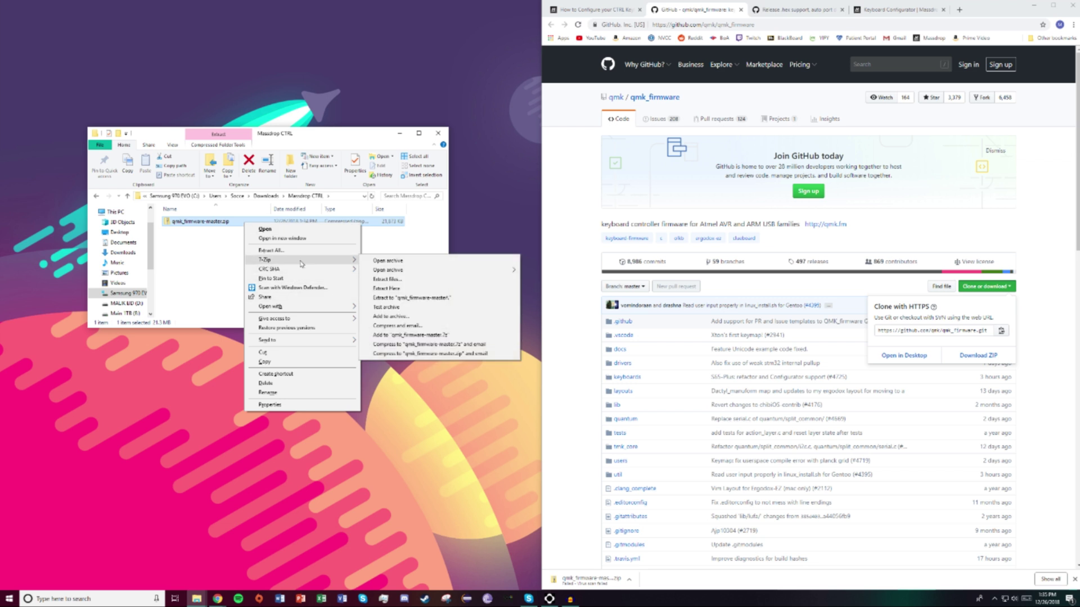
click(409, 299)
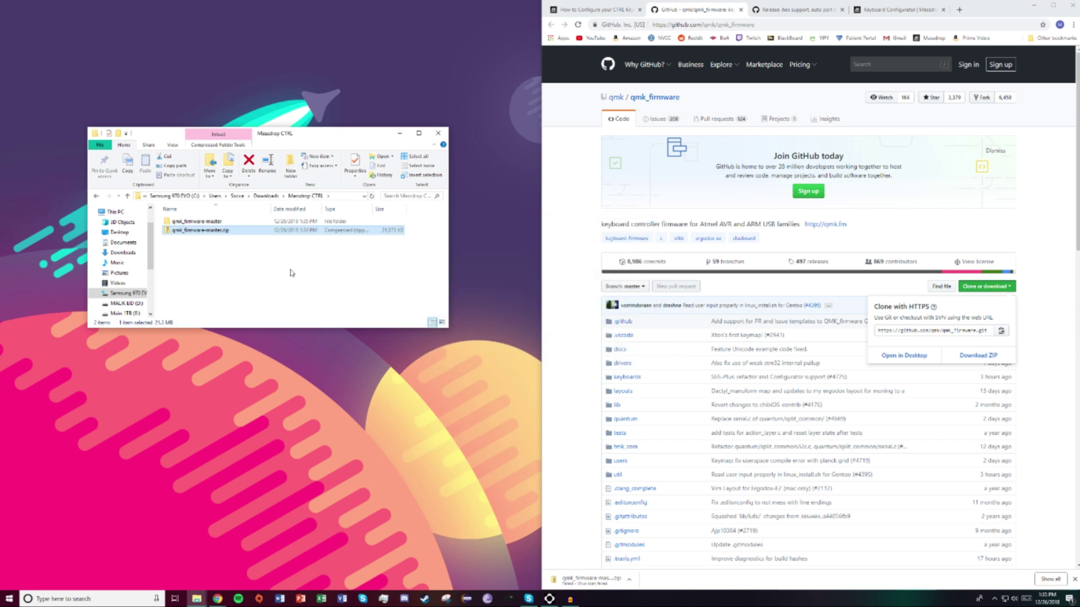
click(262, 231)
key(Delete)
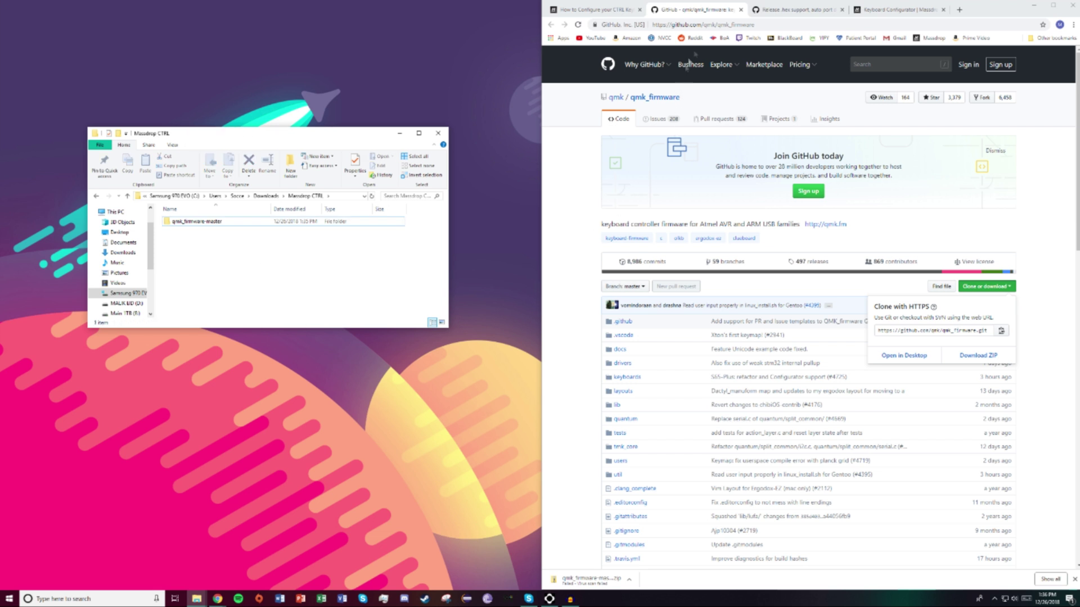
Step: Download applet-flash-samd51j18a.bin and mdloader_windows.exe from the mdloader 1.0.3 release and move both files into the Massdrop CTRL folder
click(779, 11)
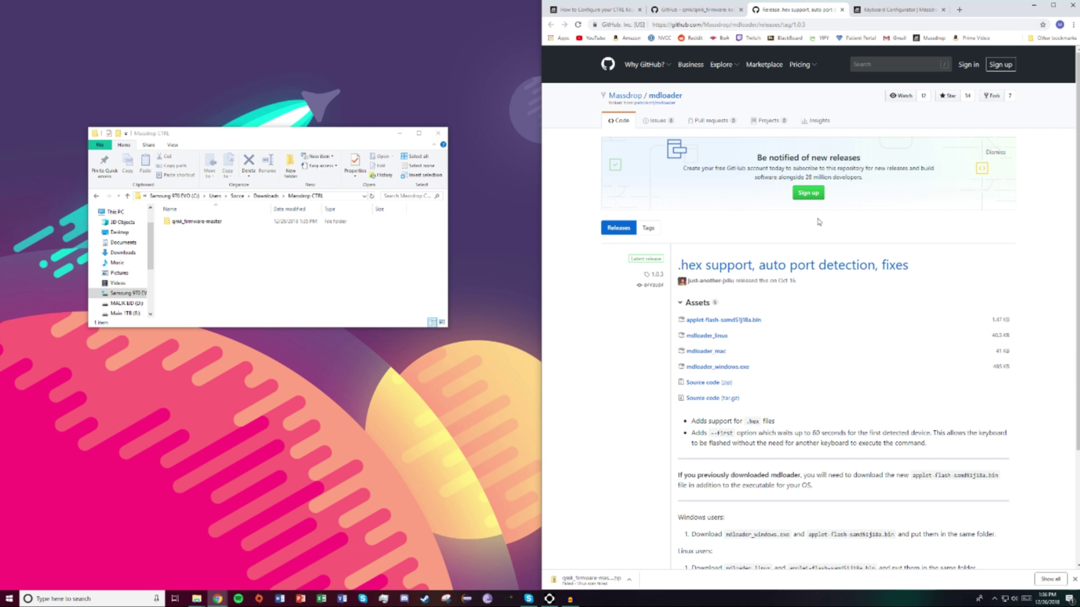
click(709, 325)
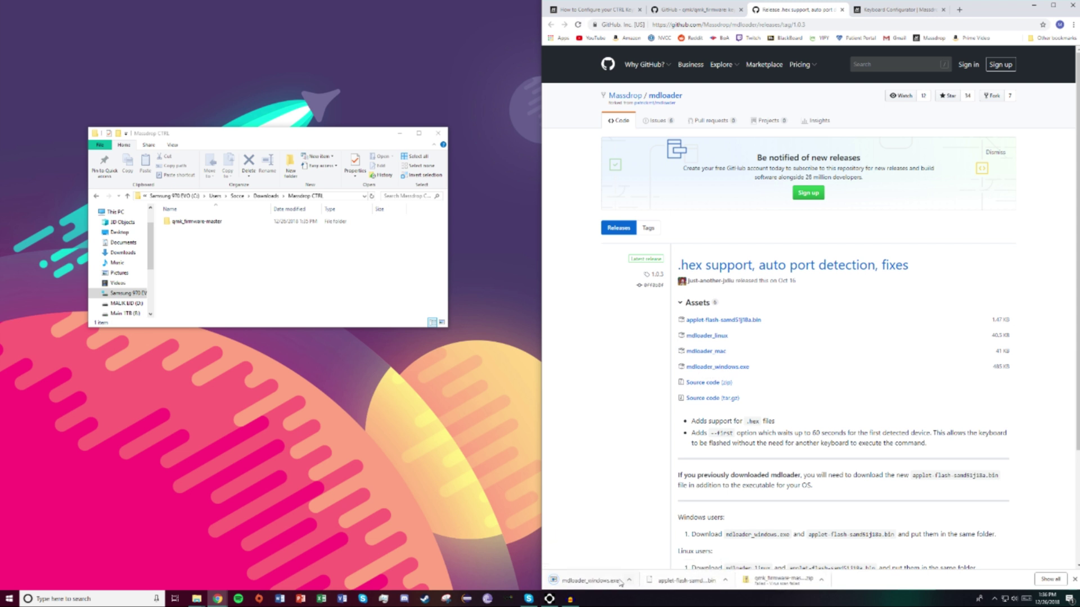
click(122, 252)
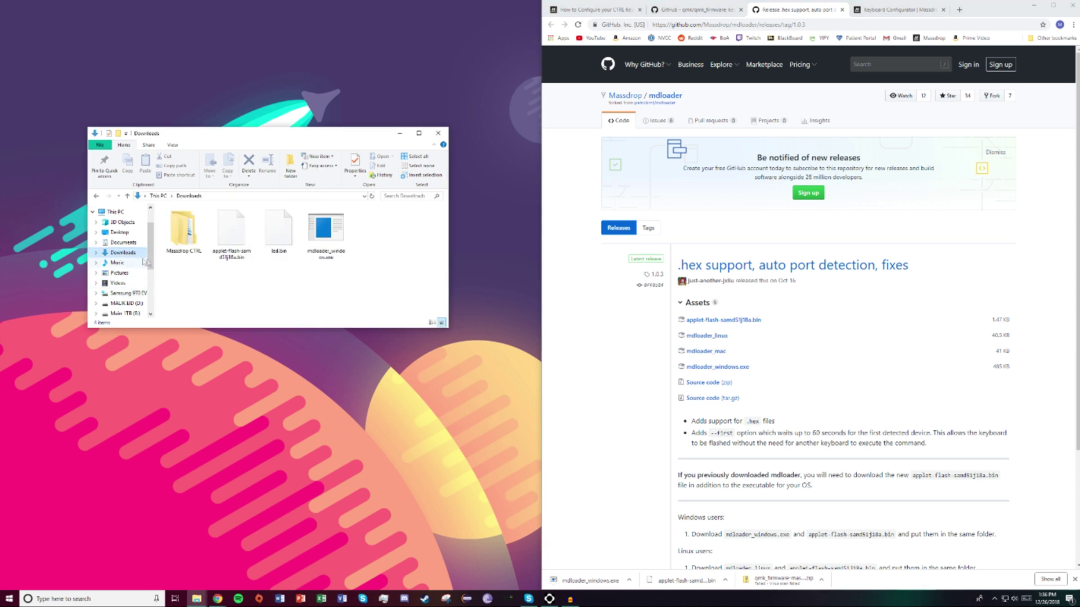
click(241, 254)
ctrl+click(318, 252)
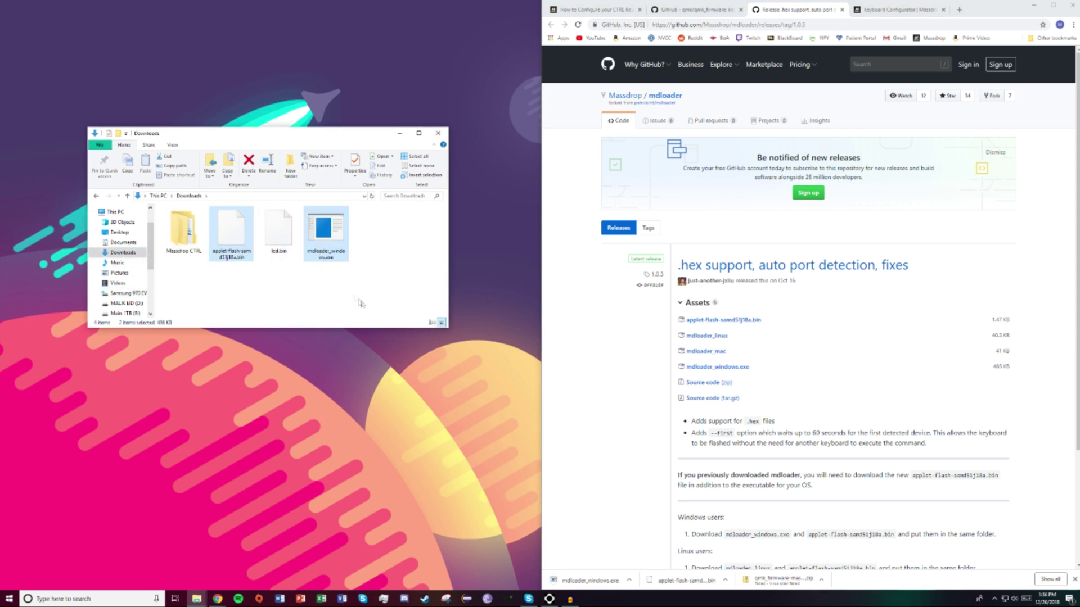
drag(326, 231, 188, 236)
double_click(185, 234)
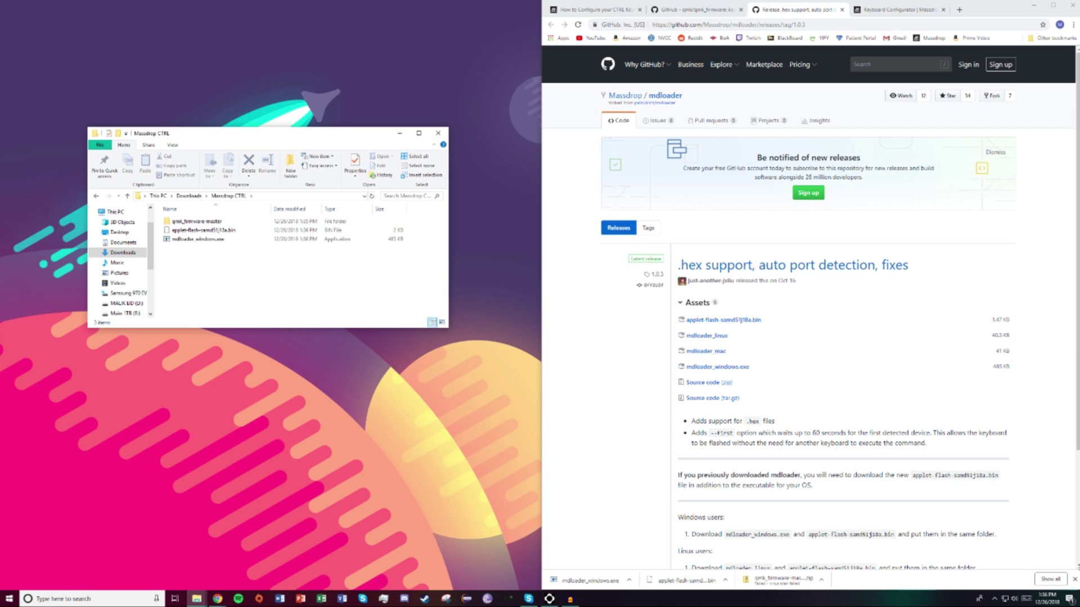
click(1074, 580)
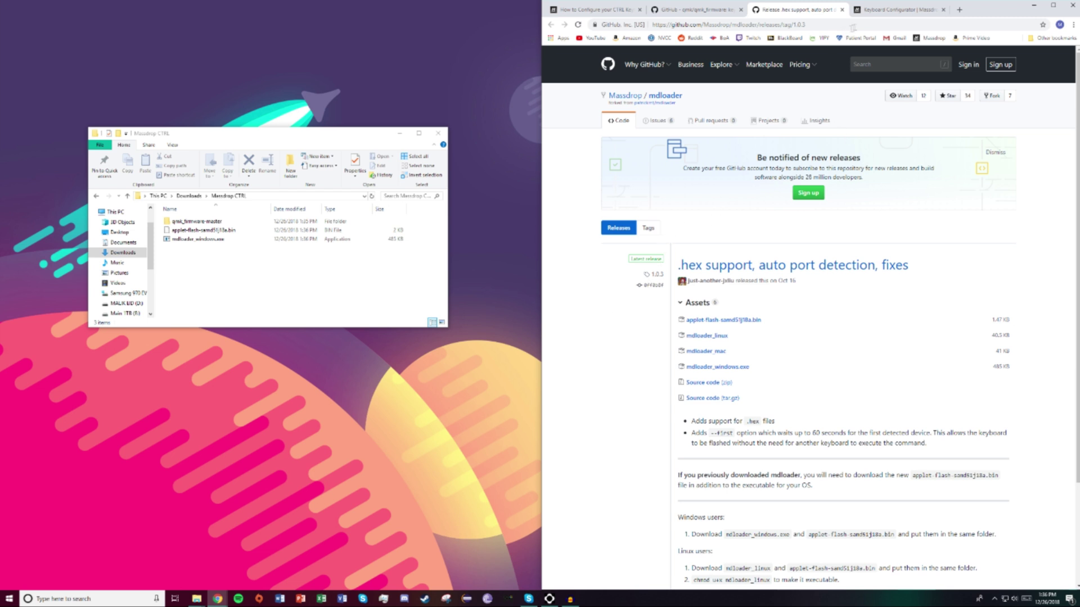
Step: Load the default CTRL keyboard in Massdrop's Keyboard Configurator and display the special functions for the Page Down key
click(875, 10)
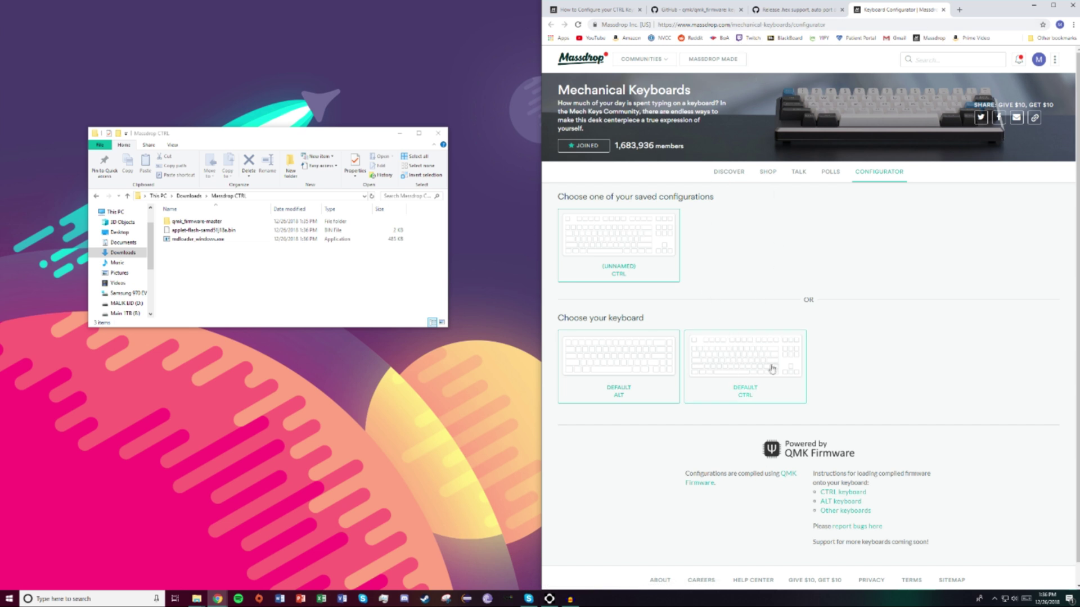
click(751, 370)
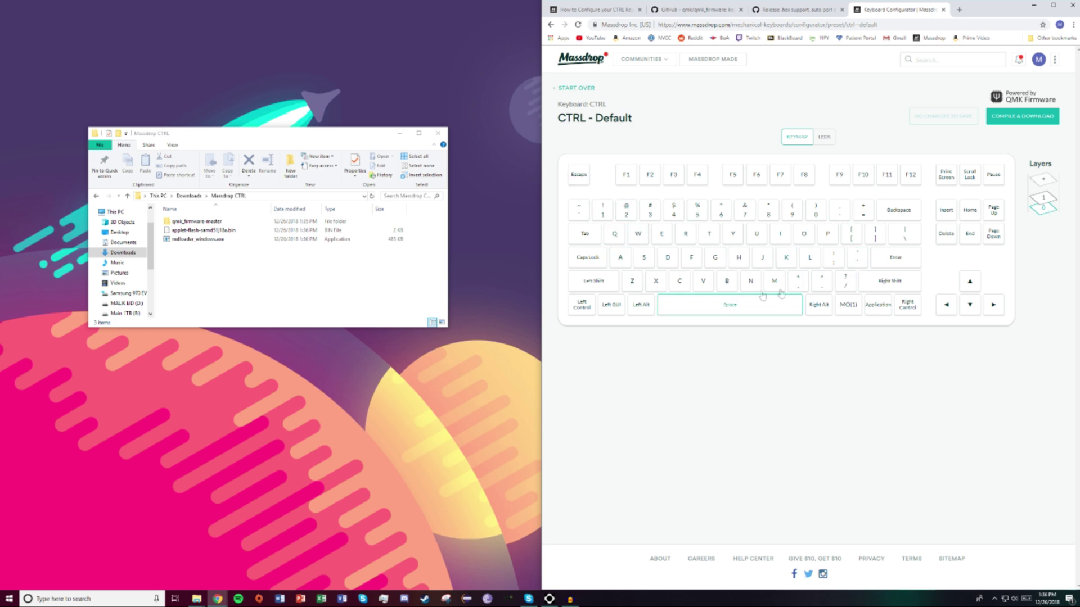
click(994, 235)
scroll(937, 404, down, 3)
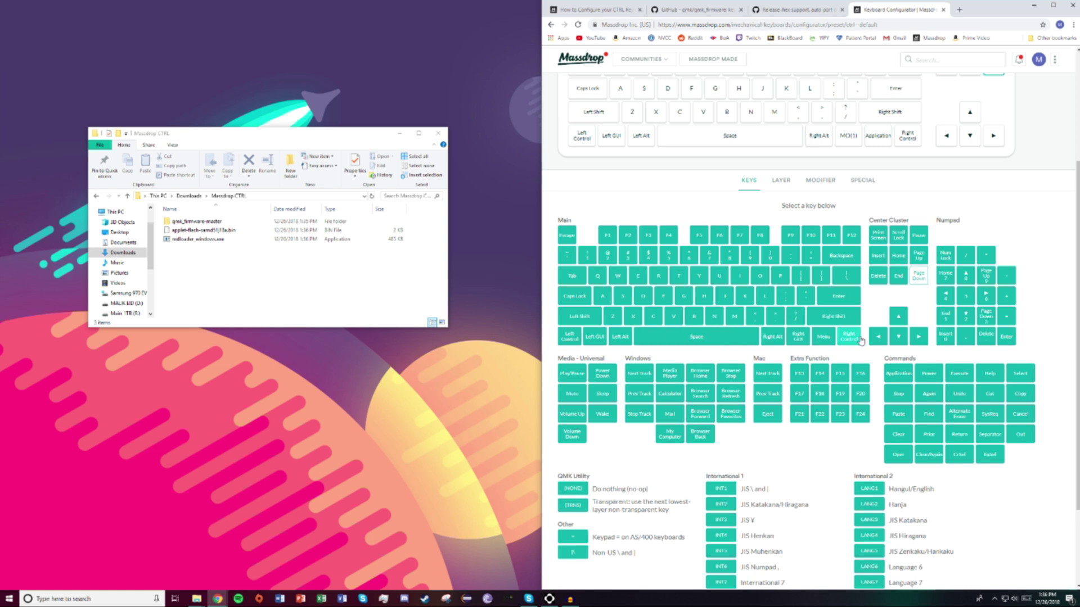
scroll(792, 318, down, 2)
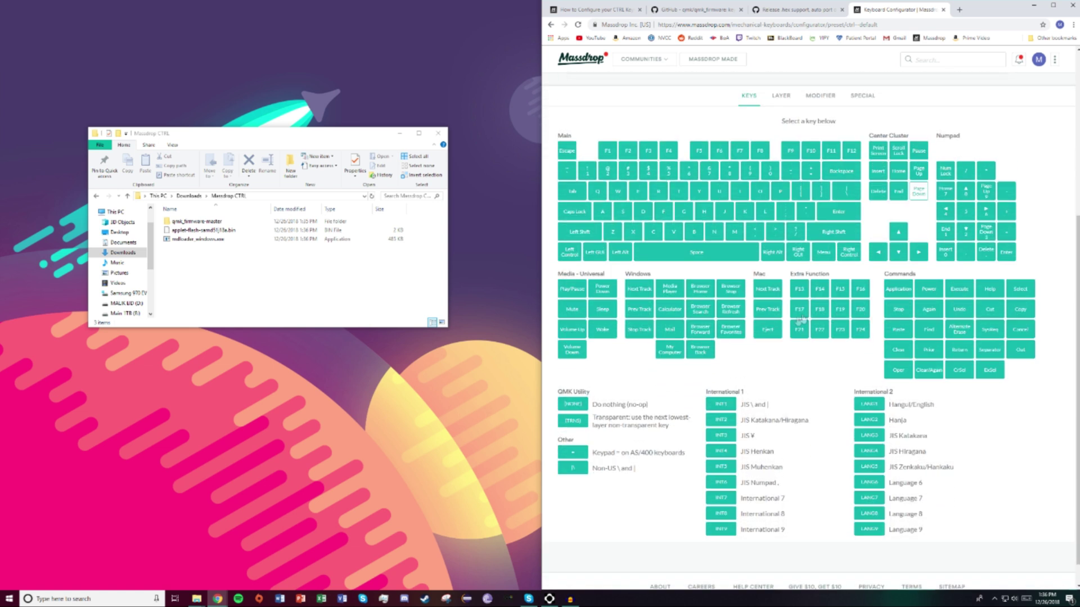
click(862, 99)
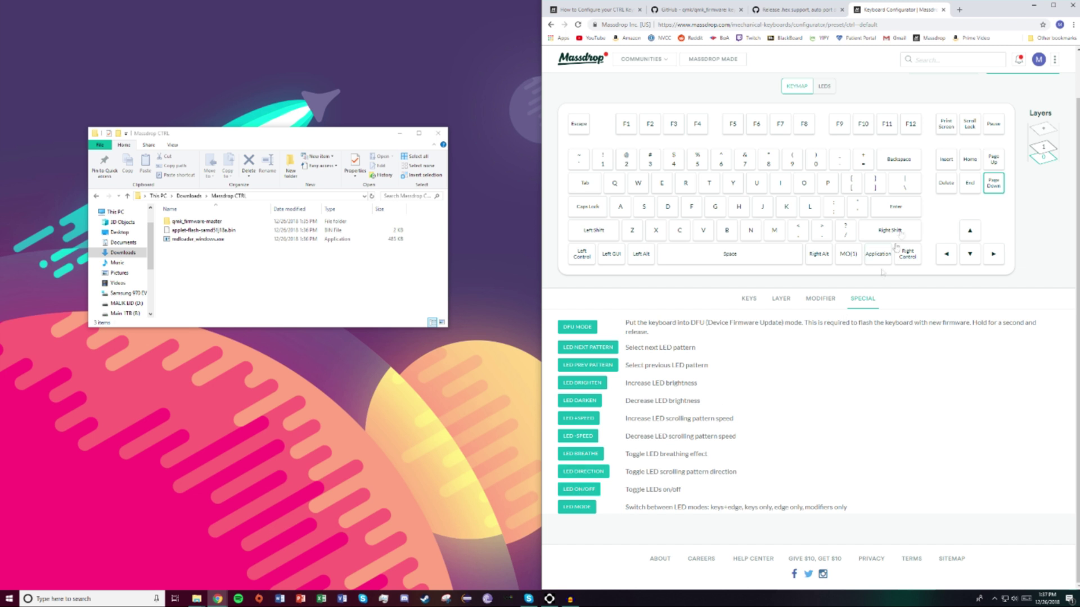
Step: Assign LED Brighten to the Page Up key, LED Darken to Page Down and LED On/Off to End
click(993, 159)
click(582, 383)
click(579, 401)
click(970, 191)
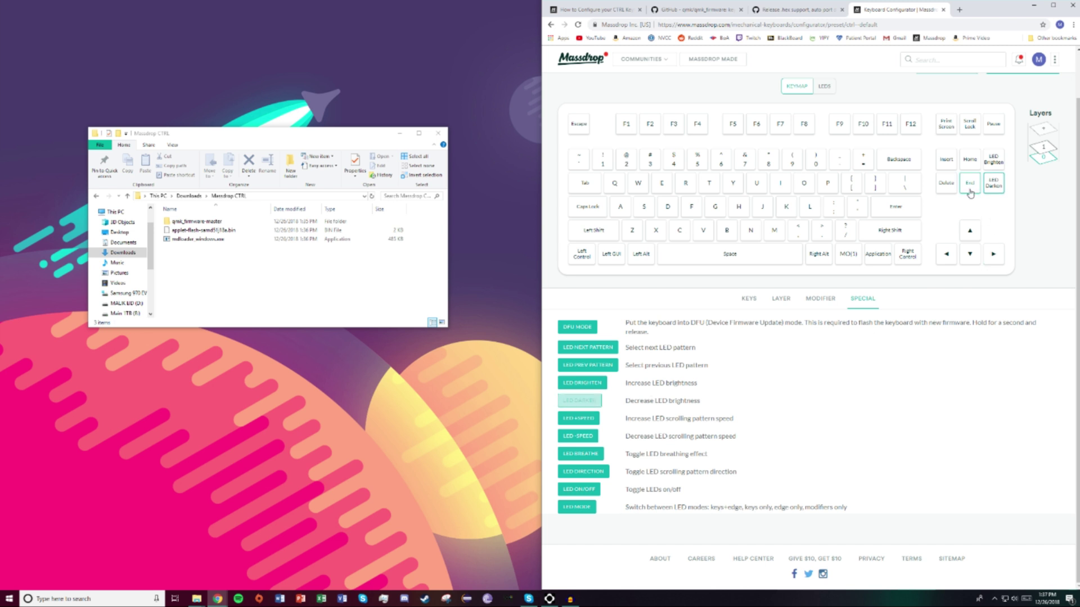
click(588, 488)
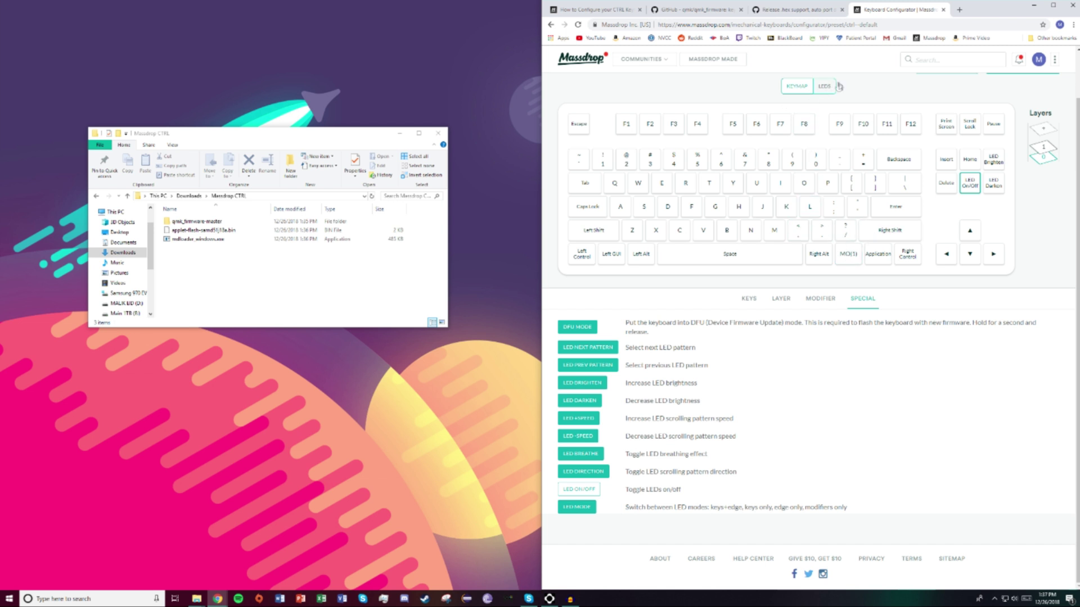
Step: Add a new LED color to the CTRL configuration and set it to light pink, #ffa7a7
click(830, 88)
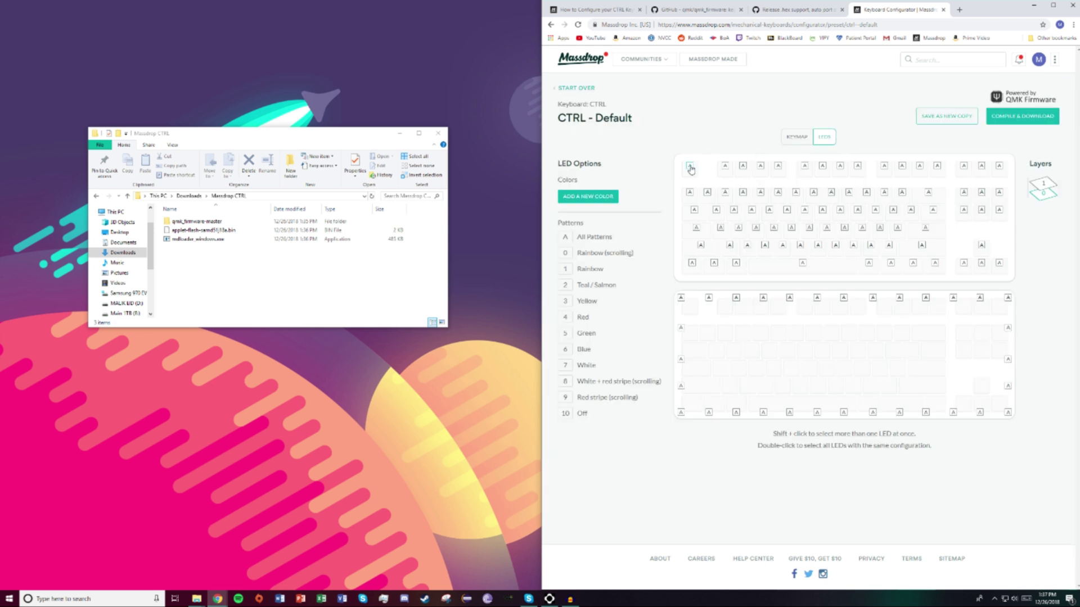
click(569, 198)
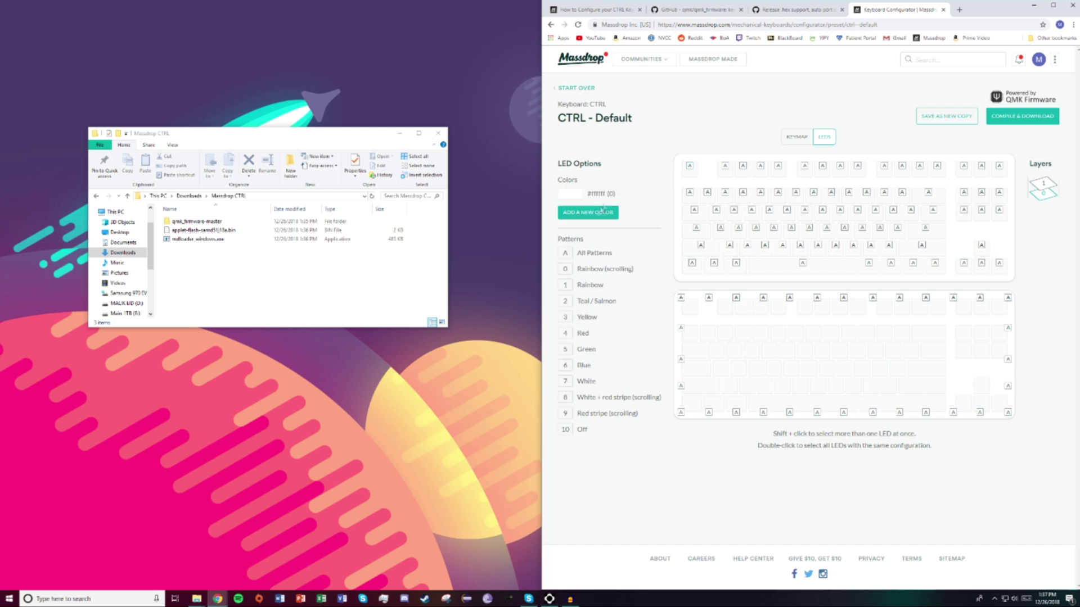
click(569, 198)
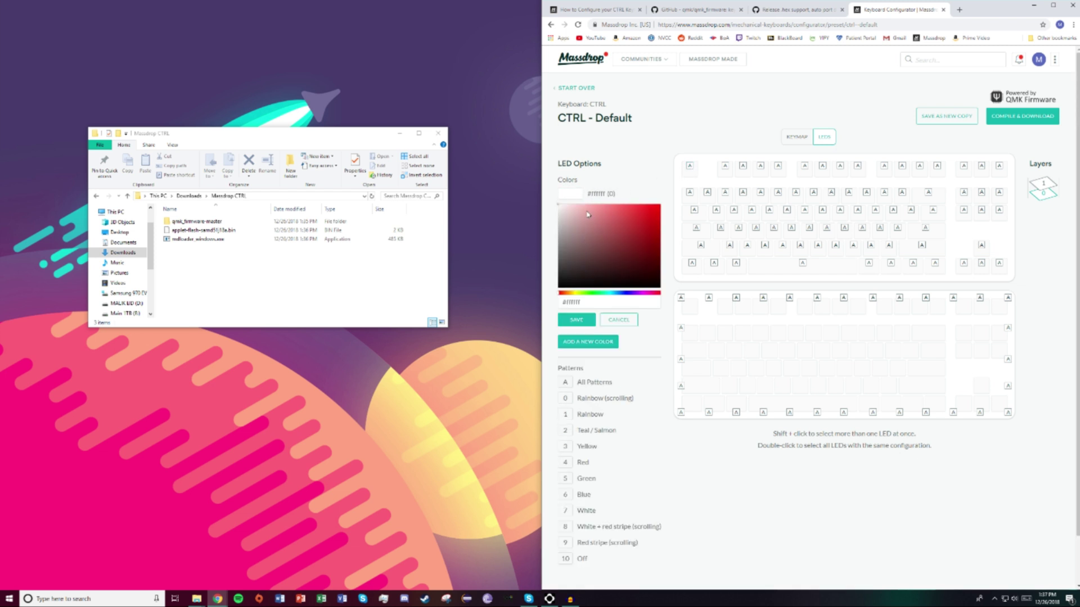
click(588, 214)
click(575, 321)
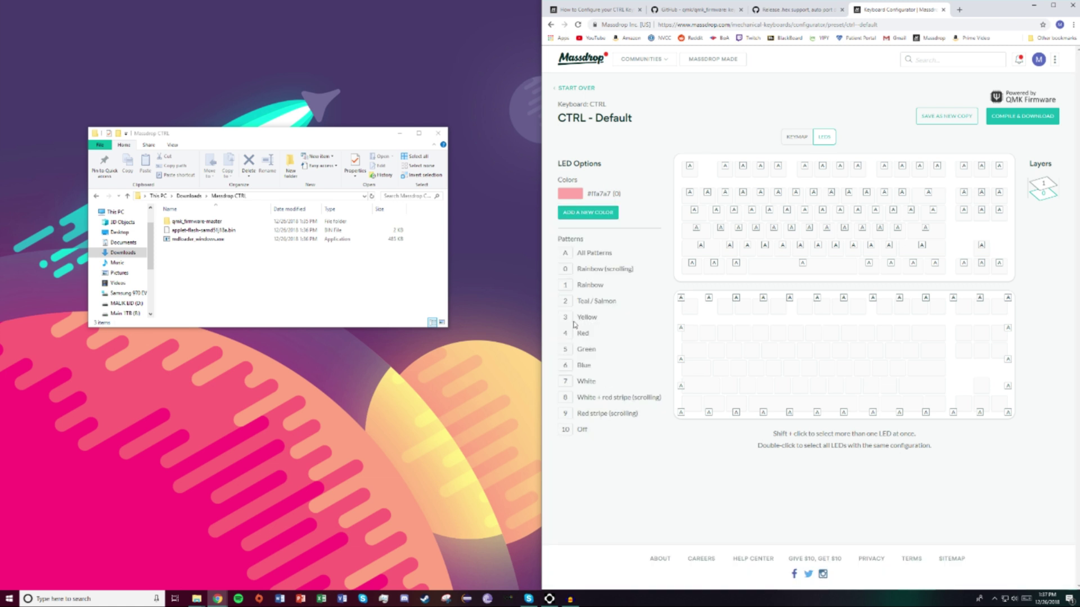
Step: Apply the #ffa7a7 color to all key LEDs and all edge LEDs of the keyboard
double_click(689, 168)
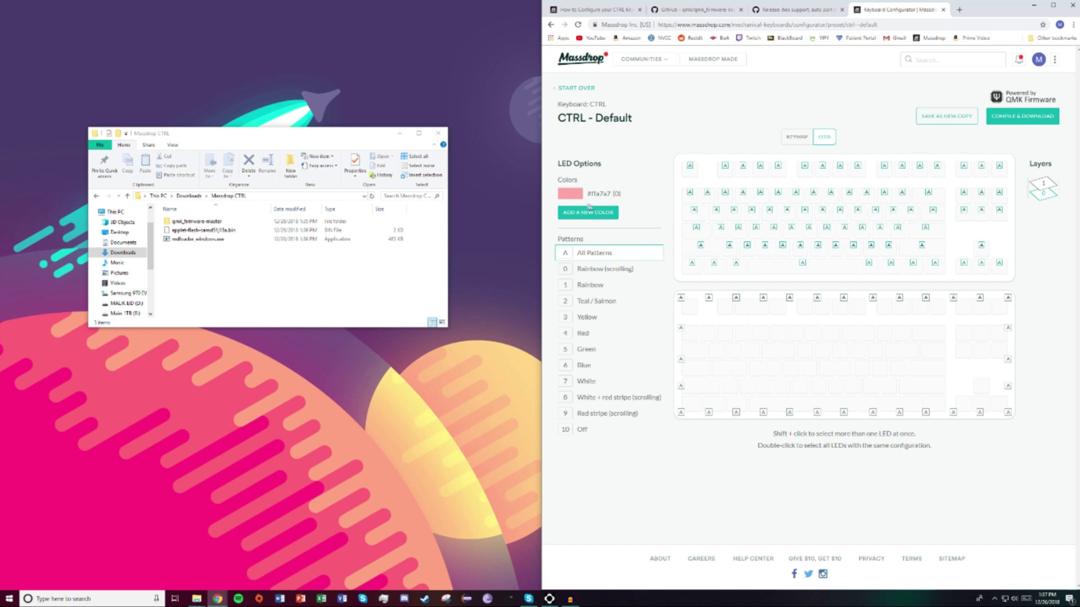
click(570, 195)
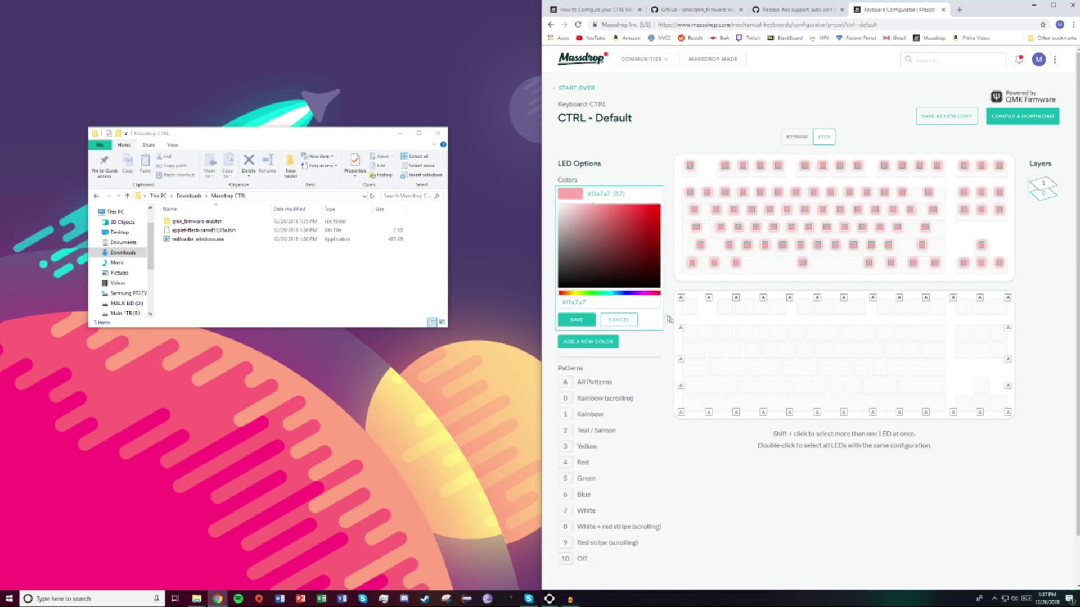
double_click(680, 298)
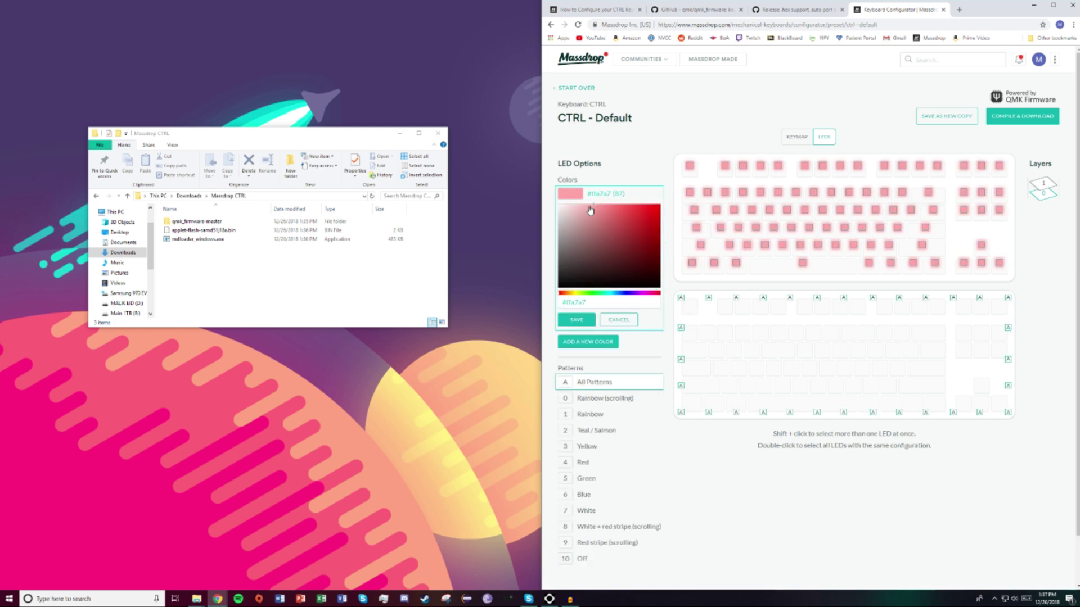
click(576, 318)
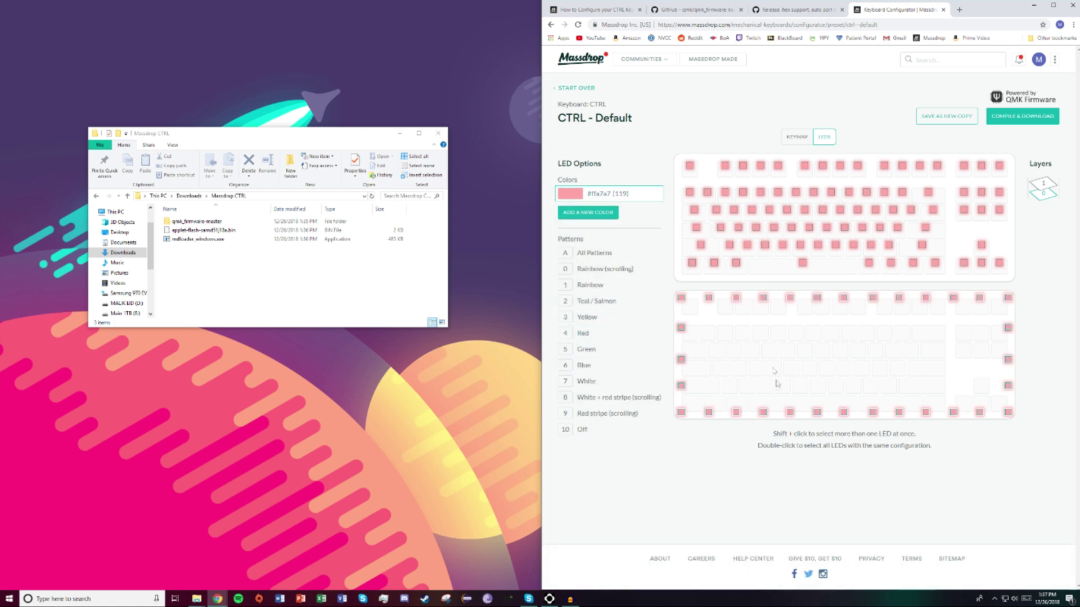
Step: Compile and download the CTRL configuration, and move the downloaded .bin file from Downloads into the Massdrop CTRL folder
click(1015, 118)
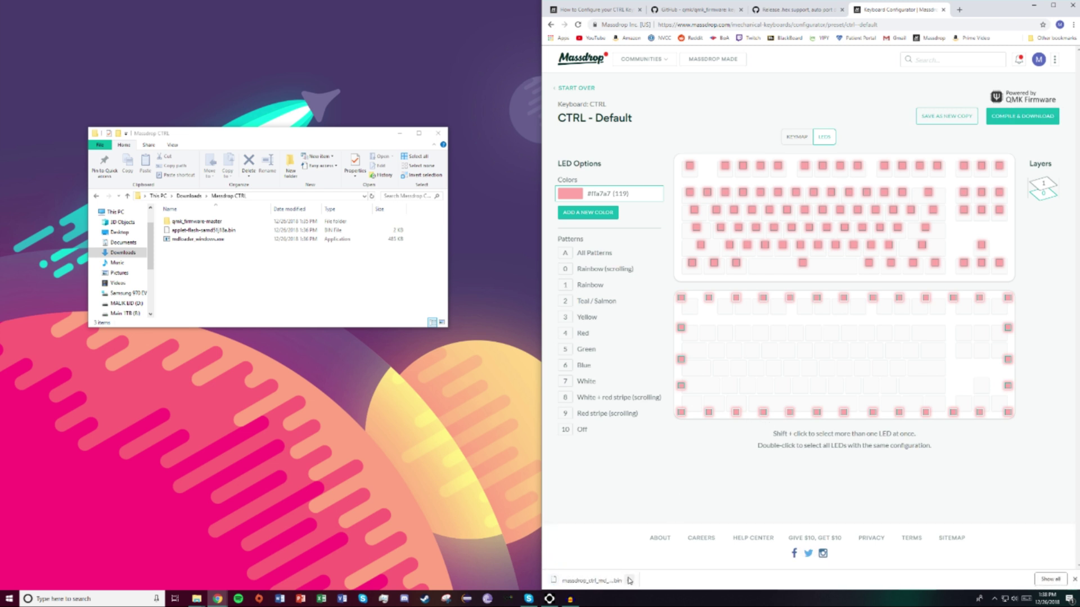
click(629, 580)
click(644, 554)
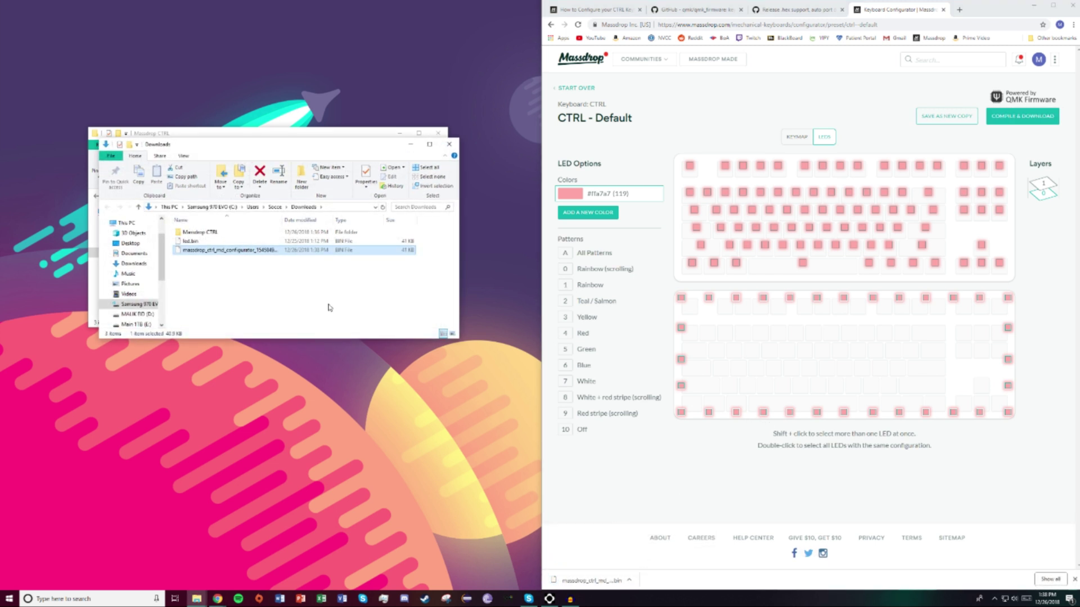
drag(312, 145, 304, 144)
drag(256, 251, 253, 230)
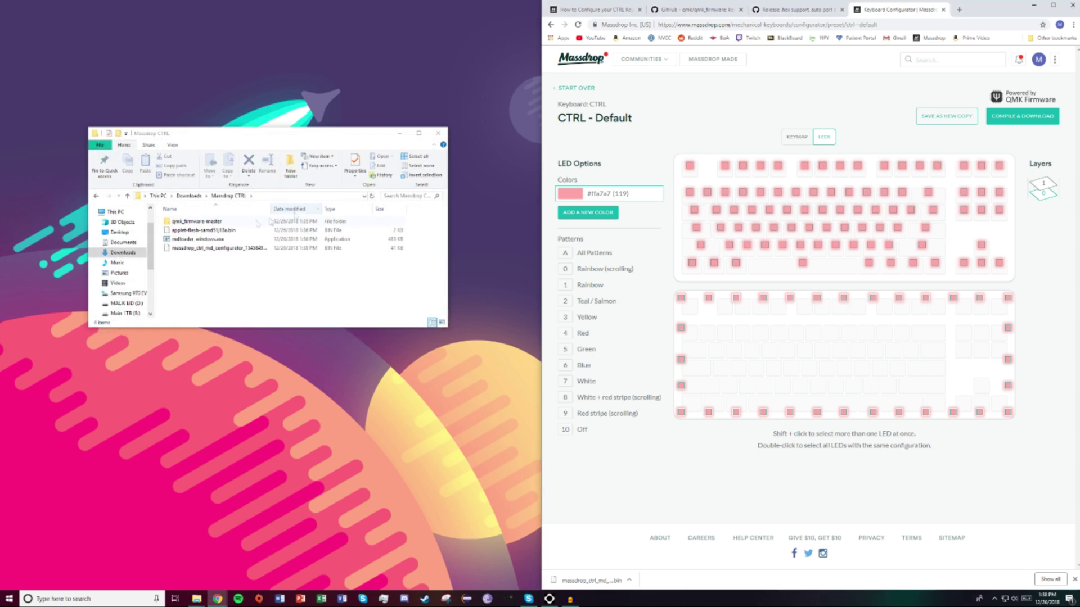
Step: Rename the downloaded configurator firmware file in the Massdrop CTRL folder as led.bin
click(206, 264)
click(217, 249)
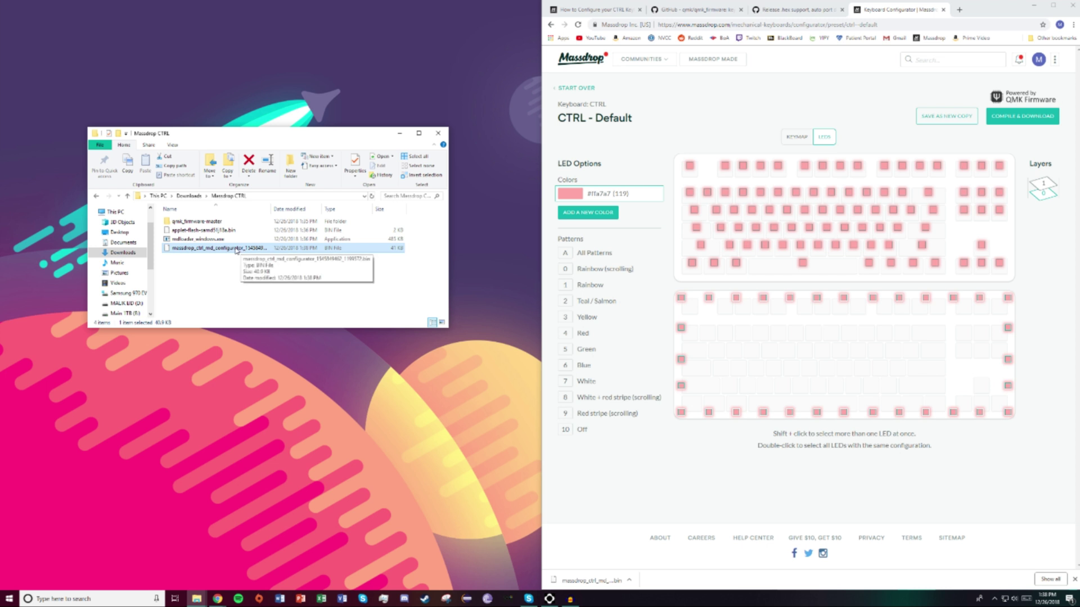
right_click(237, 251)
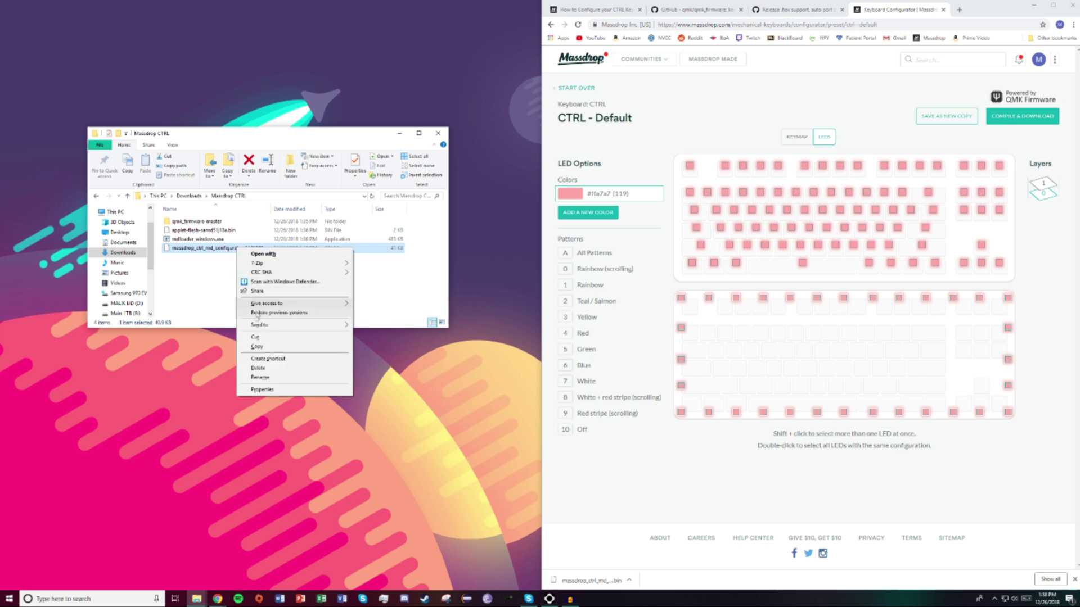
click(261, 377)
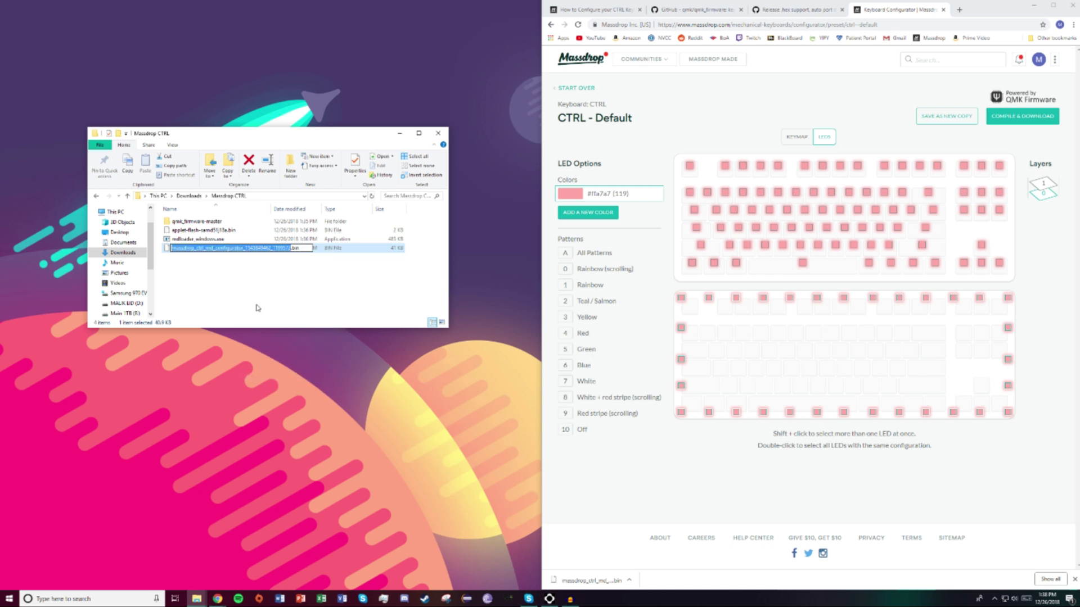
text(led)
key(Return)
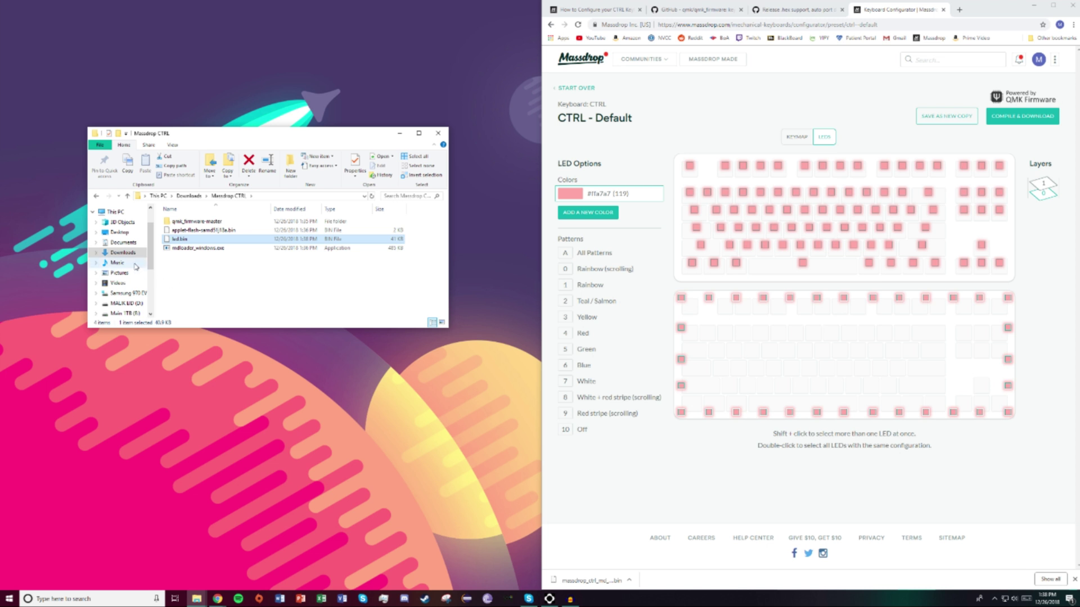
Step: Delete led.bin from the Massdrop CTRL folder and move the led.bin stored in Downloads into that folder
click(121, 252)
right_click(225, 249)
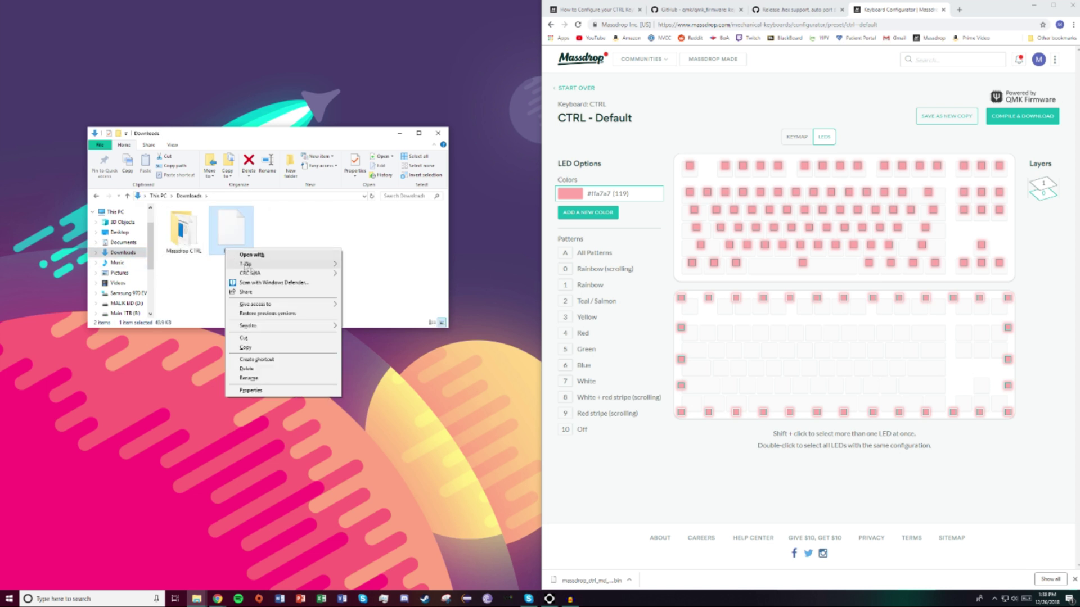
click(243, 338)
double_click(183, 230)
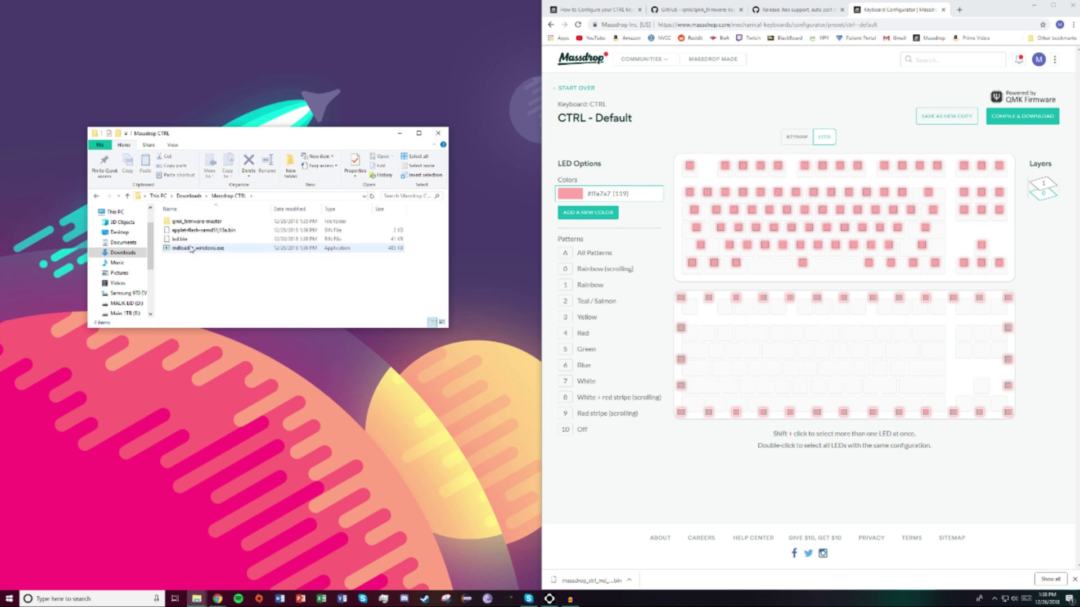
key(ctrl+v)
key(Delete)
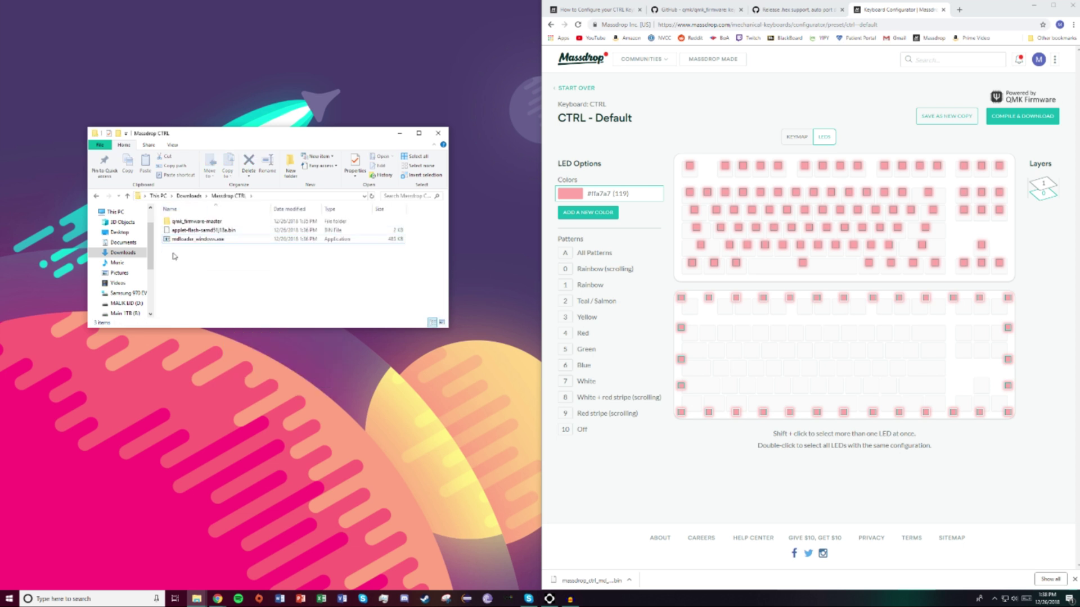
click(124, 253)
drag(224, 242, 184, 231)
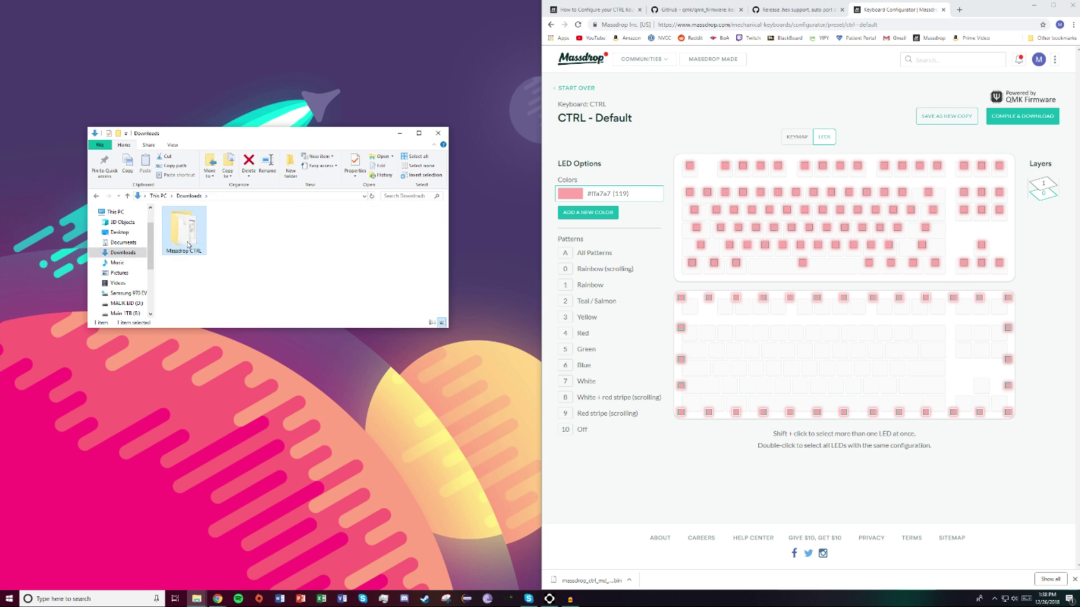
double_click(184, 231)
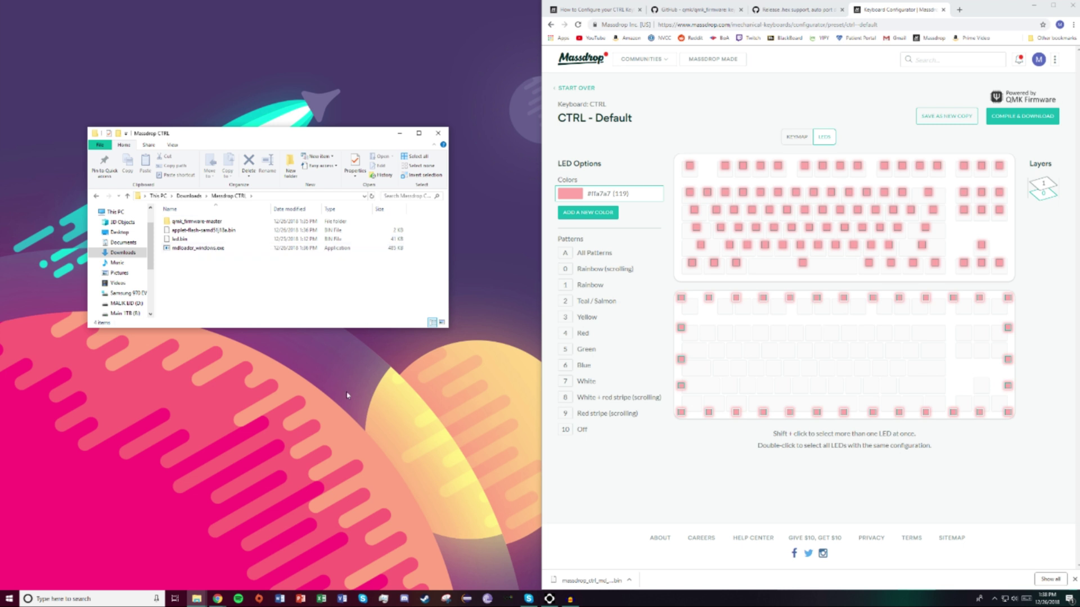
Step: Open a Command Prompt and arrange it below the Massdrop CTRL folder window so both are visible
click(84, 598)
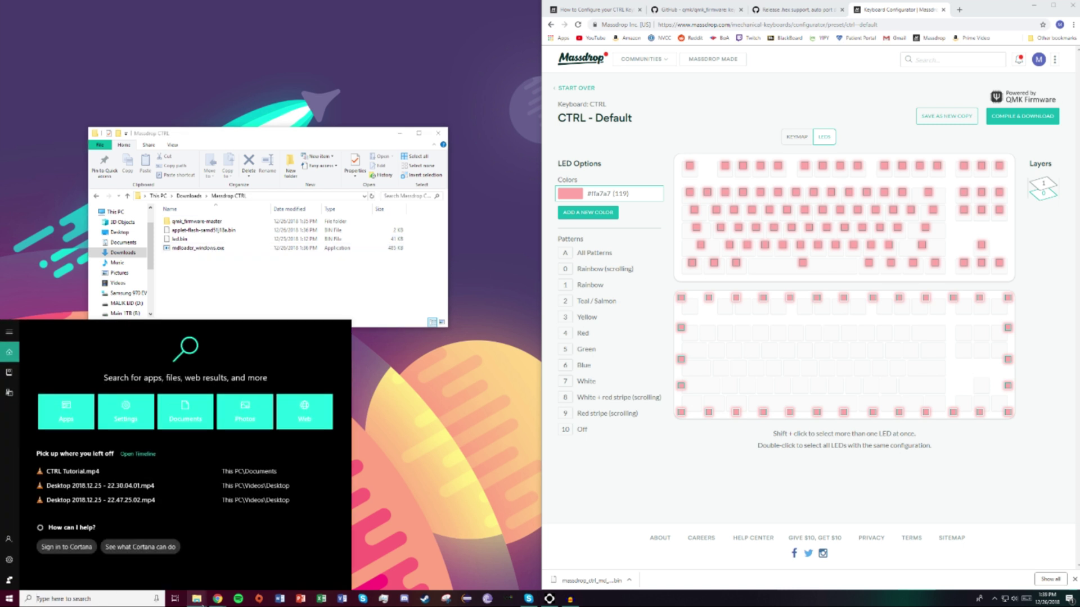
text(cmd)
key(Return)
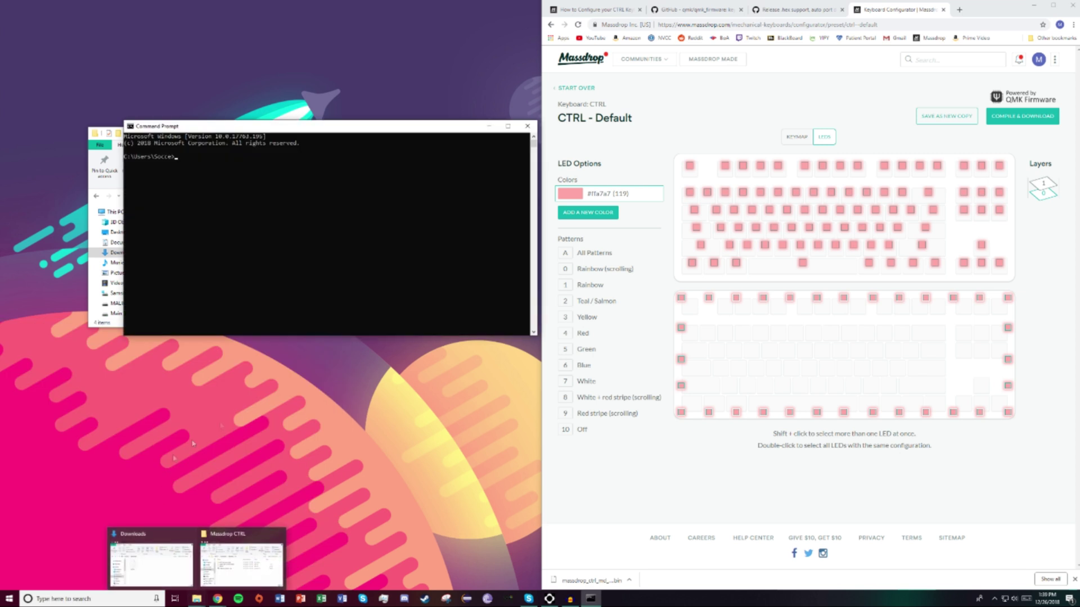
drag(315, 126, 259, 342)
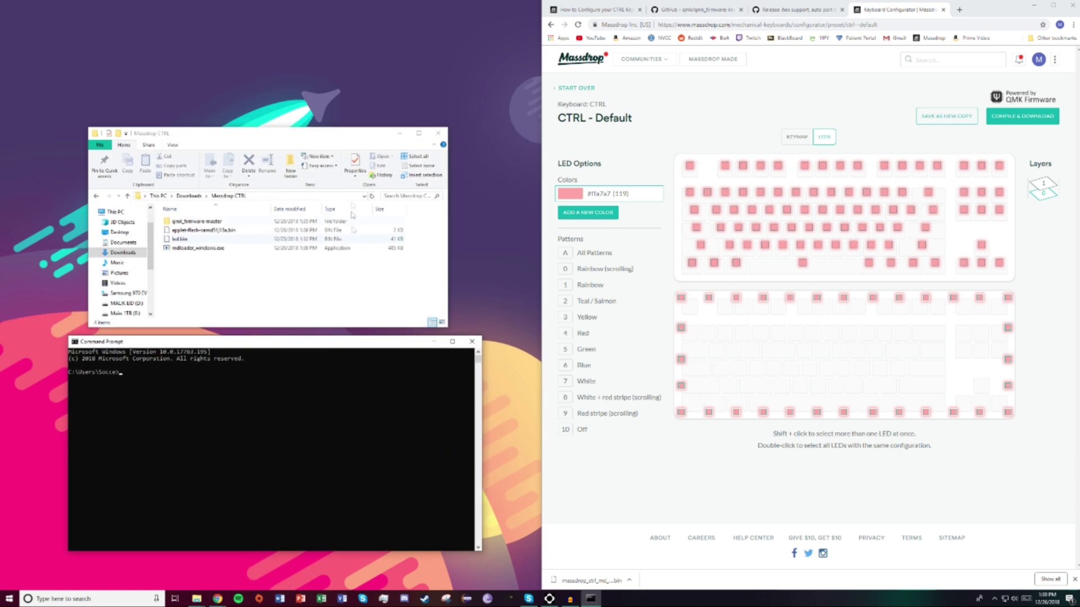
drag(338, 135, 343, 55)
drag(341, 341, 360, 313)
click(301, 348)
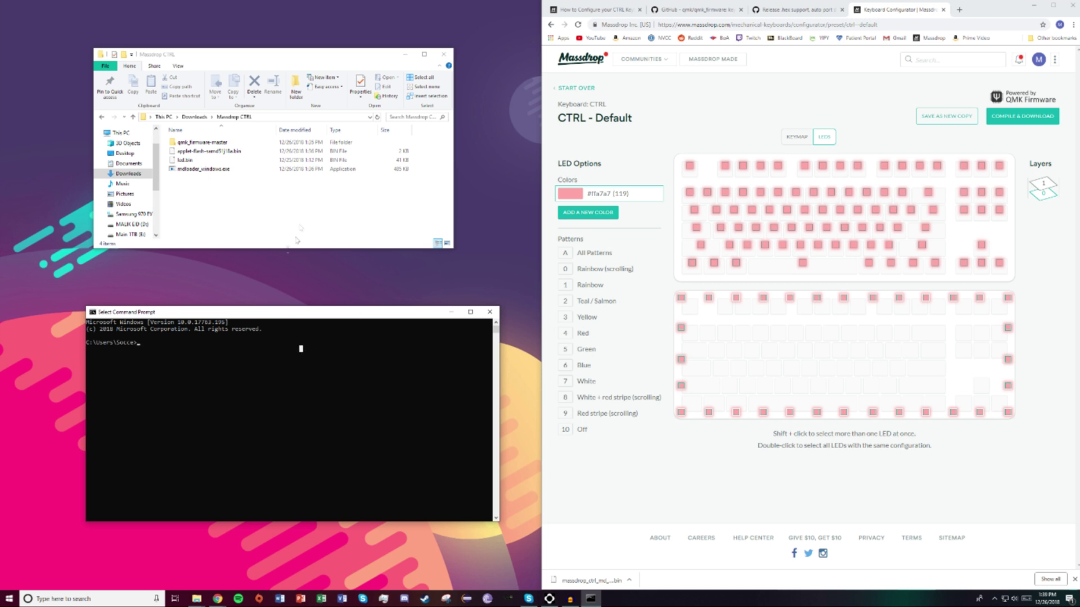
Step: Change the directory to Downloads/Massdrop CTRL and write the command mdloader_windows.exe --first --download led.bin --restart at the prompt
click(223, 343)
text(cd Downloads/Massdrop CTR)
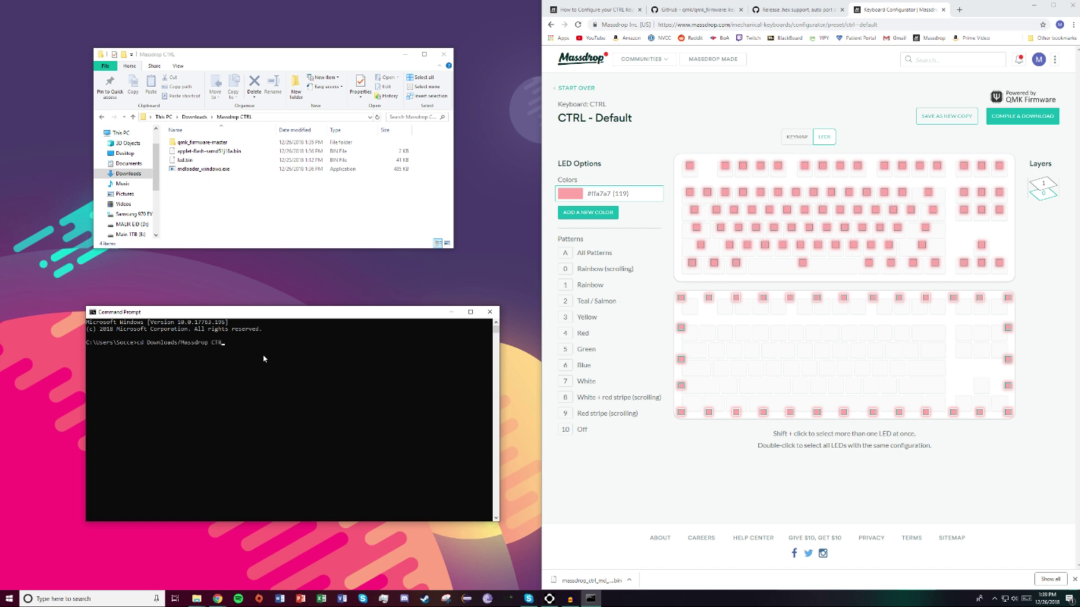
text(L)
key(Return)
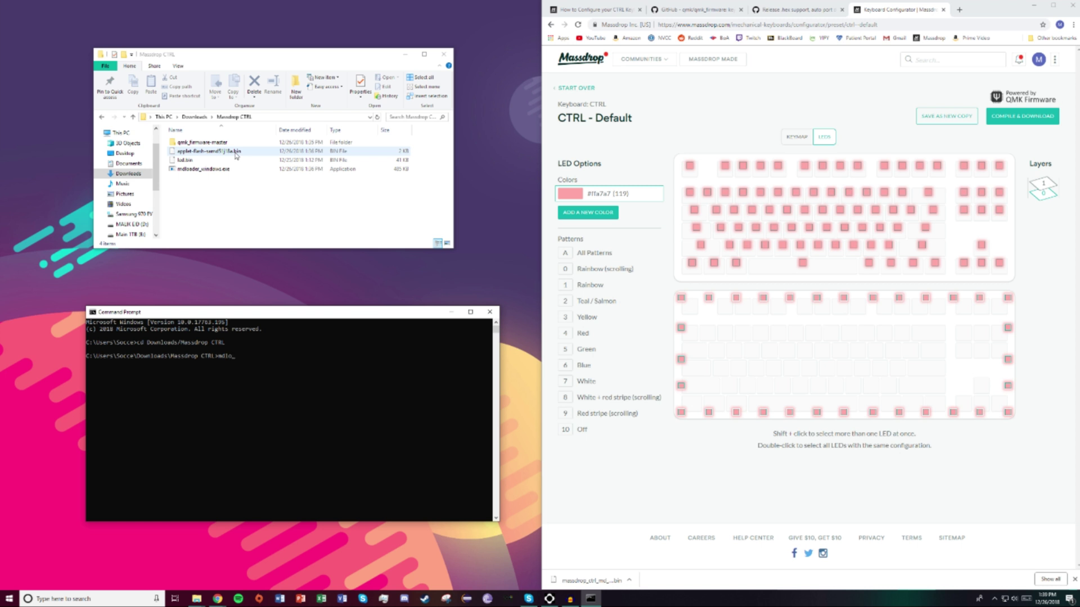
text(ader_windows.exe --first --download)
text(led.bin --restart)
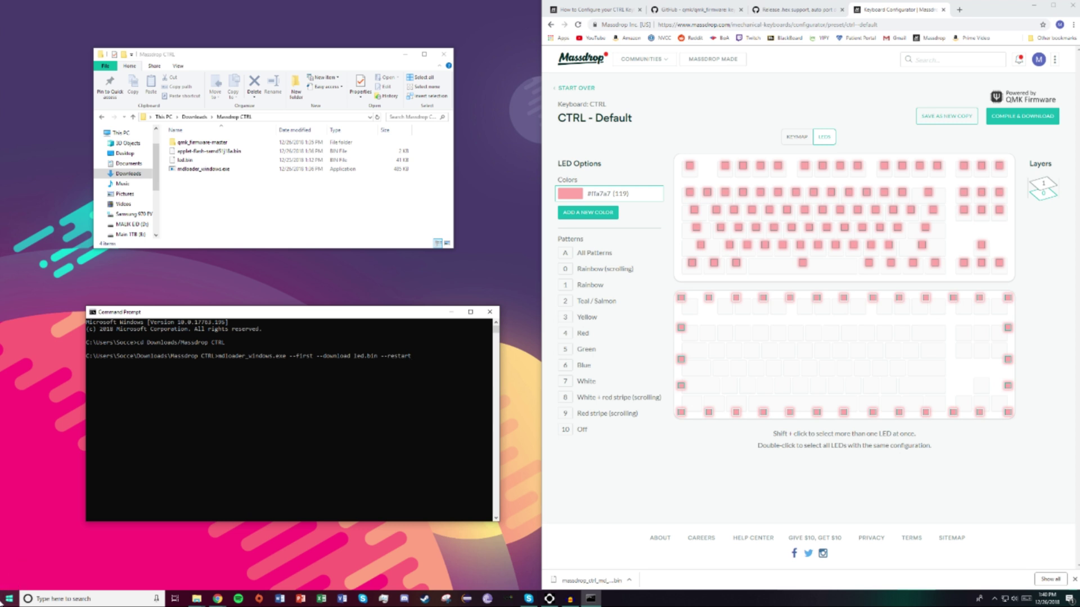
Step: Turn on the On-Screen Keyboard in Windows Settings and place it over the browser, clear of the Command Prompt
click(9, 598)
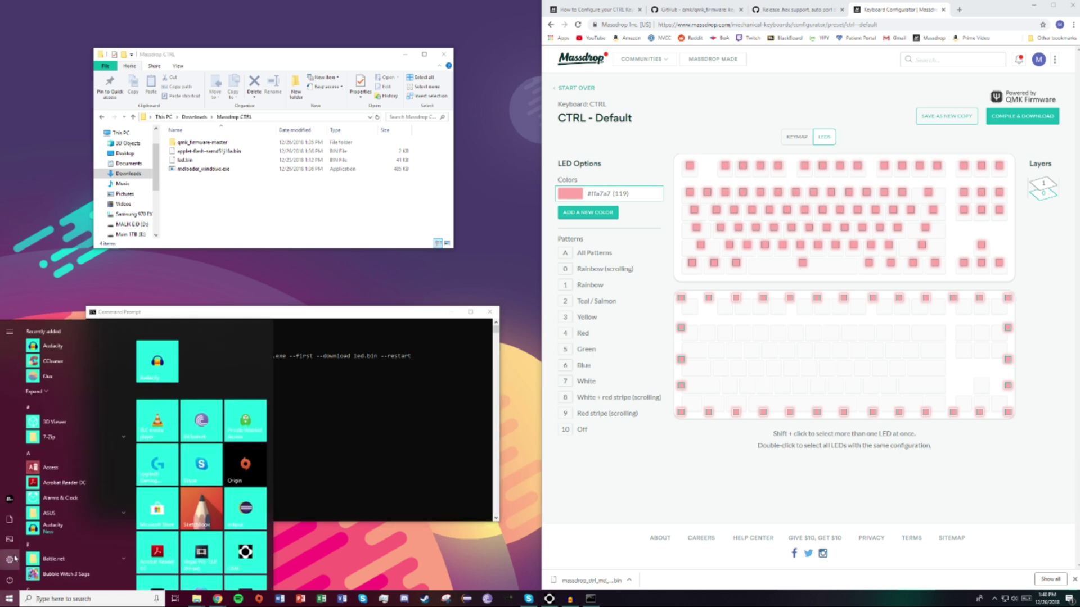
click(10, 561)
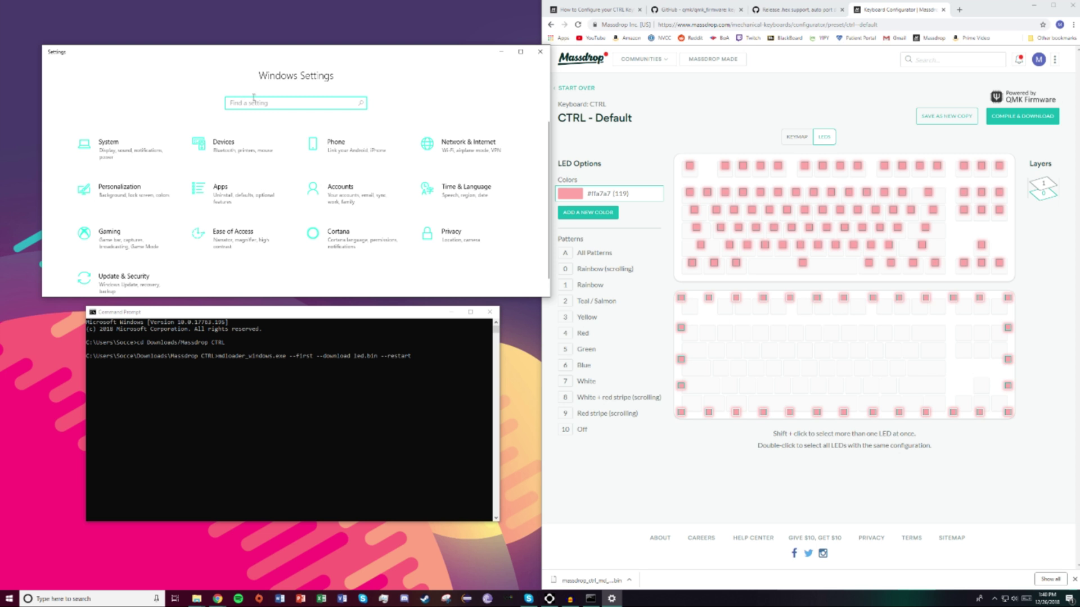
text(keyboard)
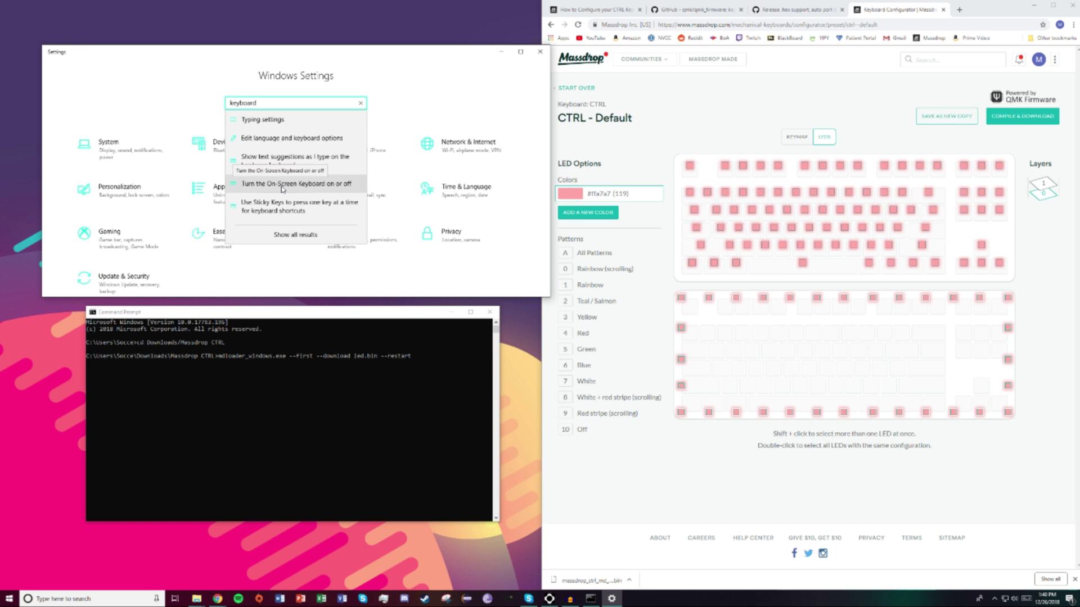
click(282, 183)
click(198, 153)
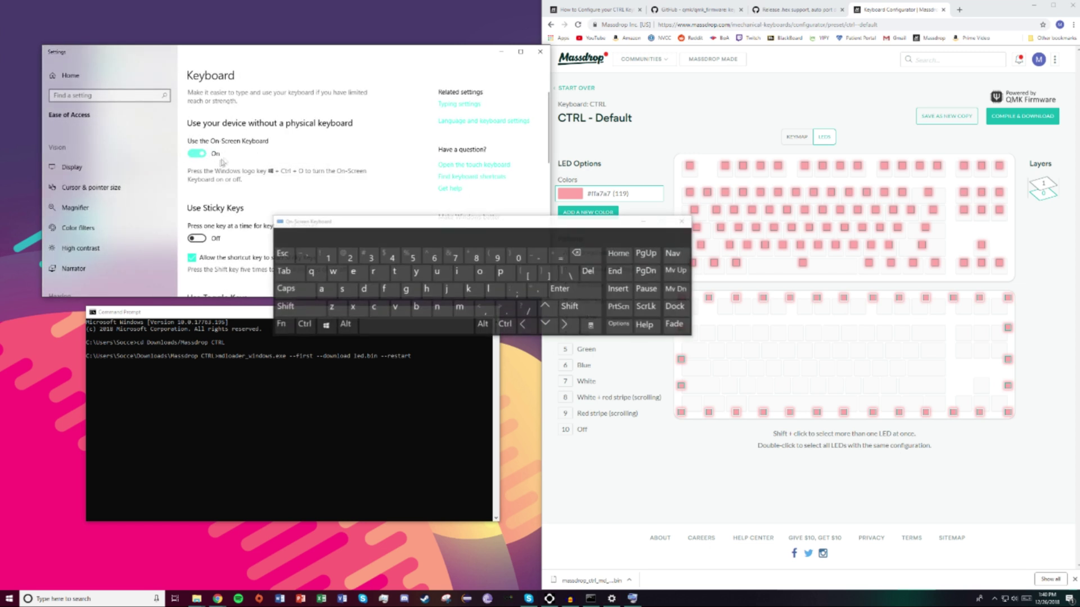
click(501, 52)
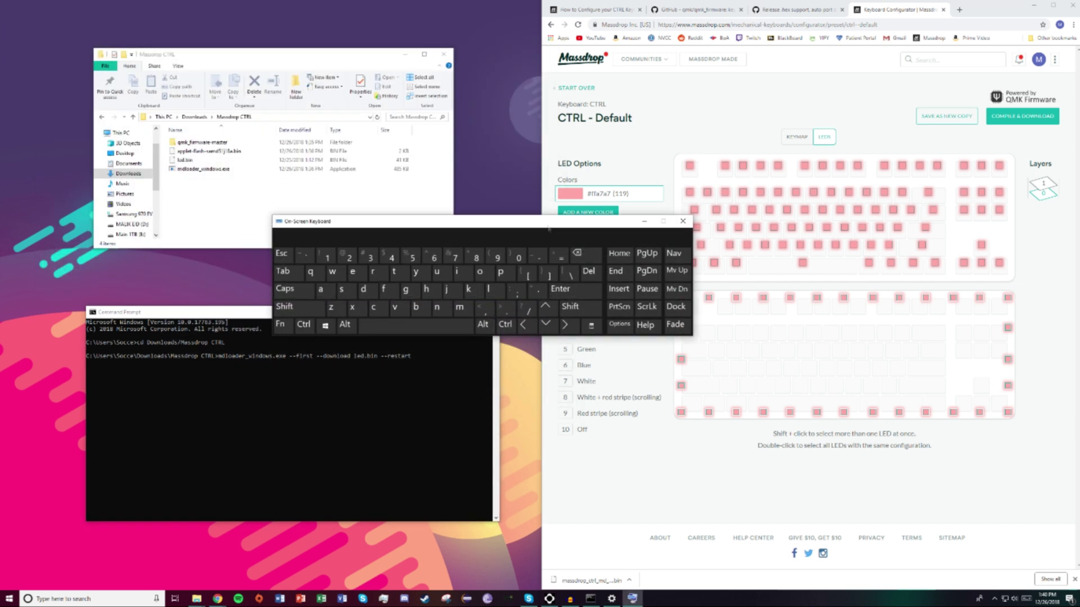
drag(548, 229, 883, 198)
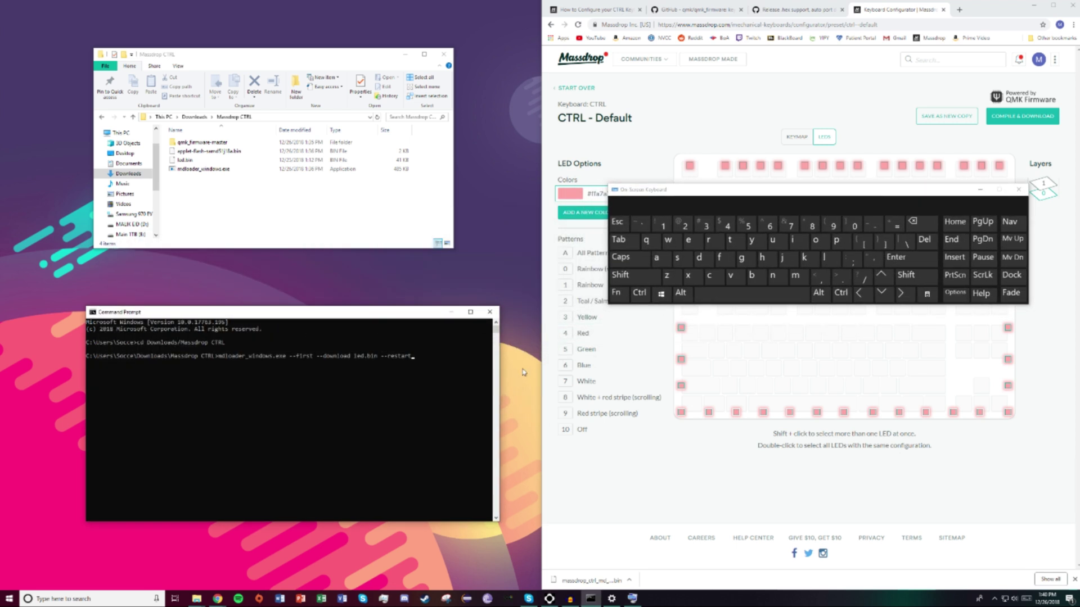
Step: Run the prepared mdloader command using the On-Screen Keyboard to flash led.bin to the keyboard
click(440, 363)
click(904, 262)
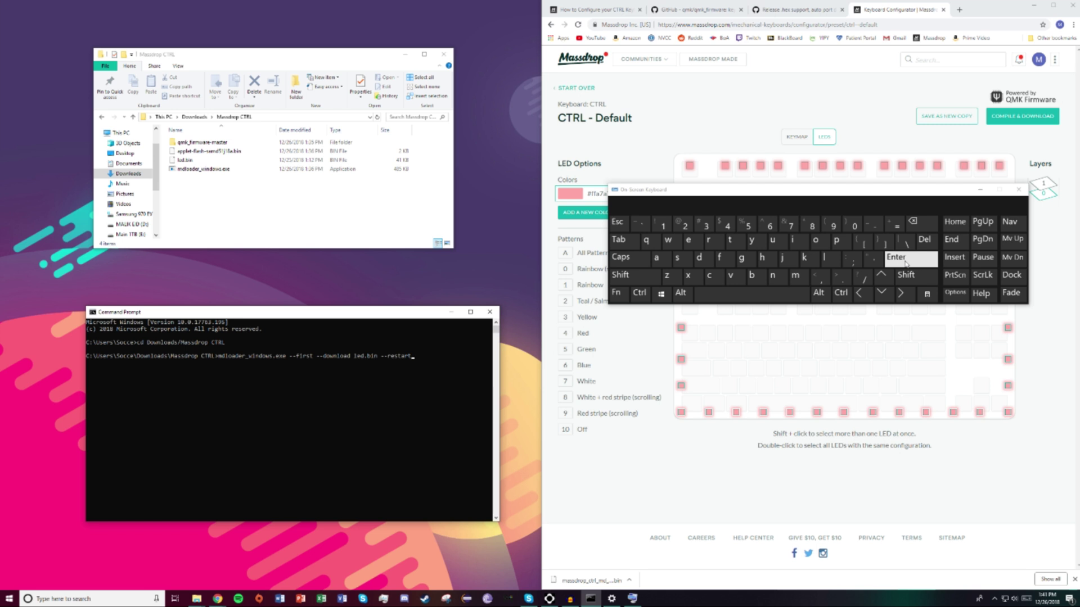
click(905, 263)
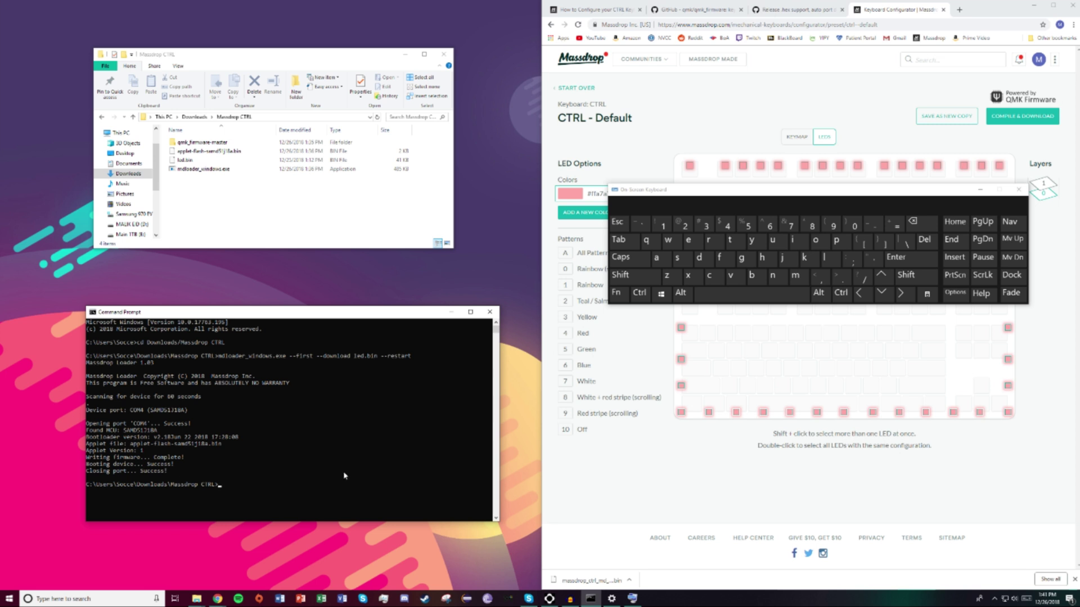
scroll(345, 475, down, 2)
scroll(345, 475, up, 2)
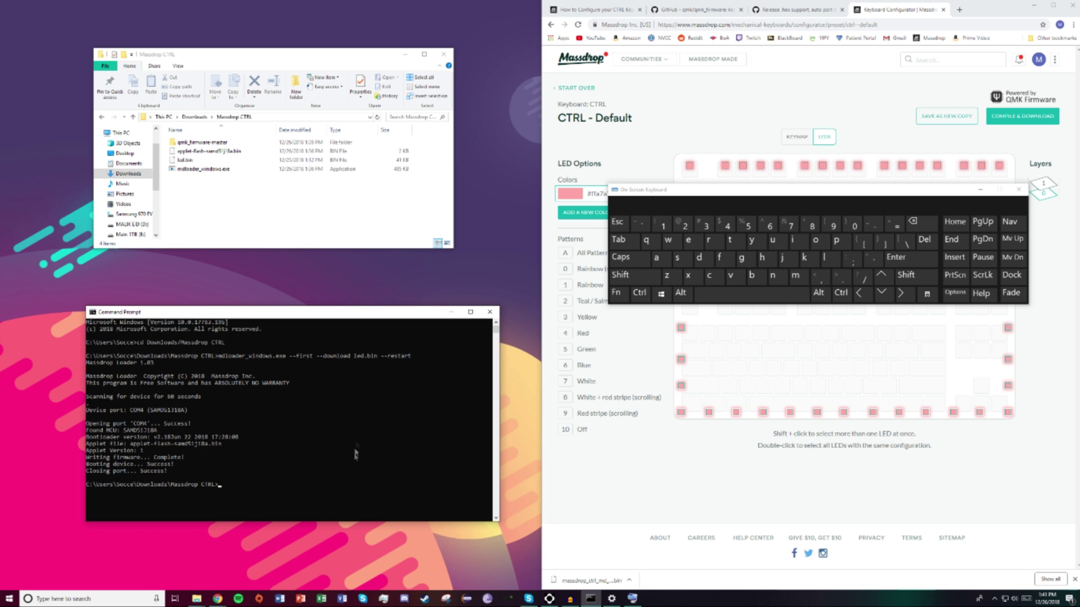